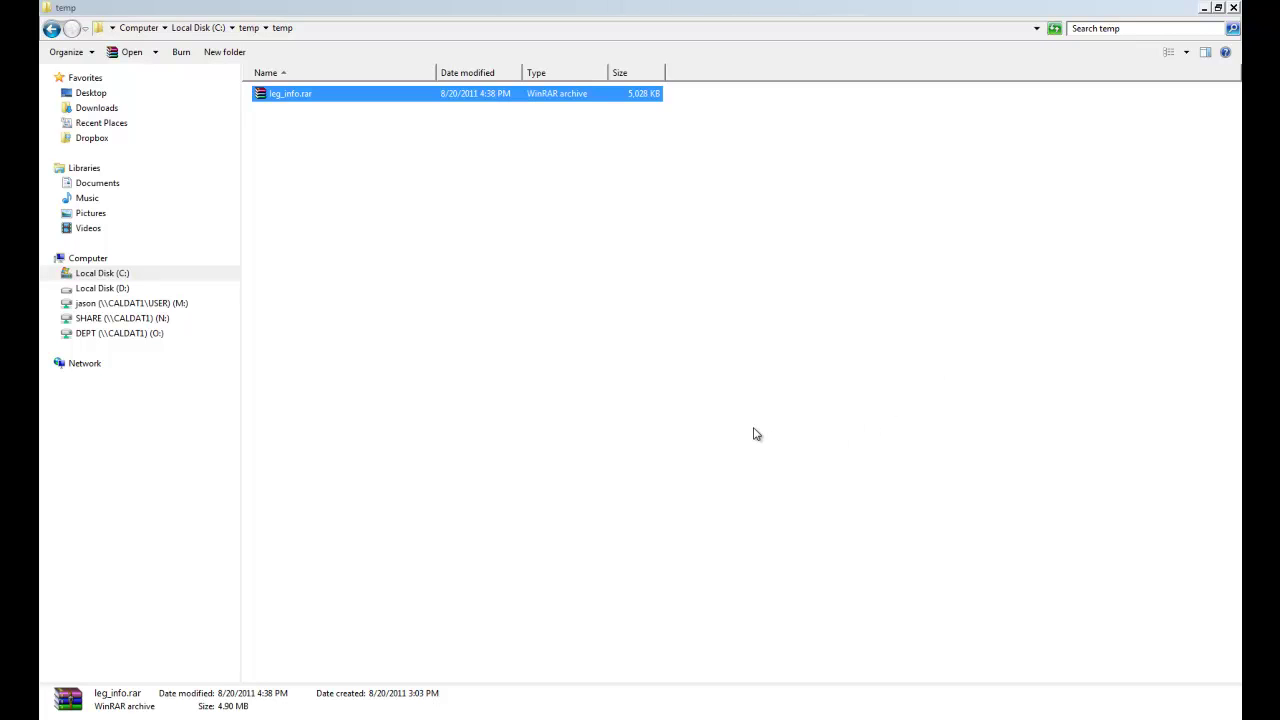
Extract leg_info.rar into C:\temp\temp\leg_info using WinRAR's Extract To
{"action": "left_click", "coordinate": [452, 335]}
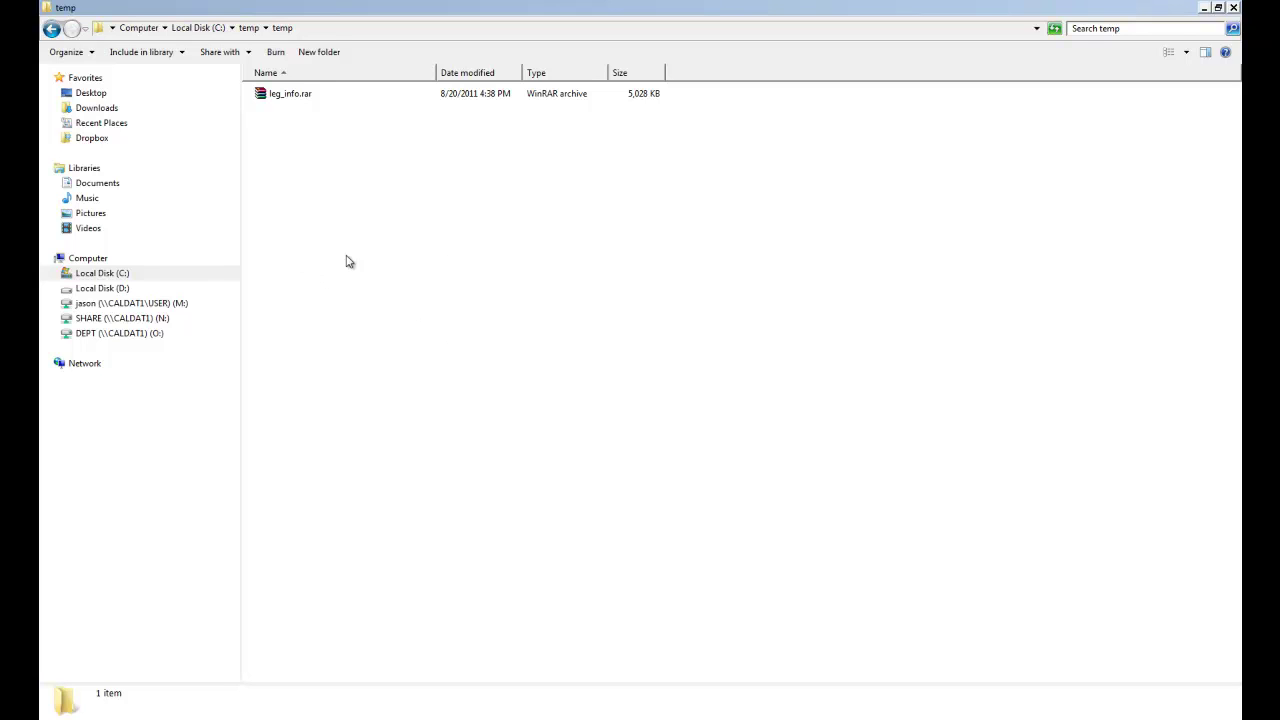
{"action": "left_click", "coordinate": [297, 99]}
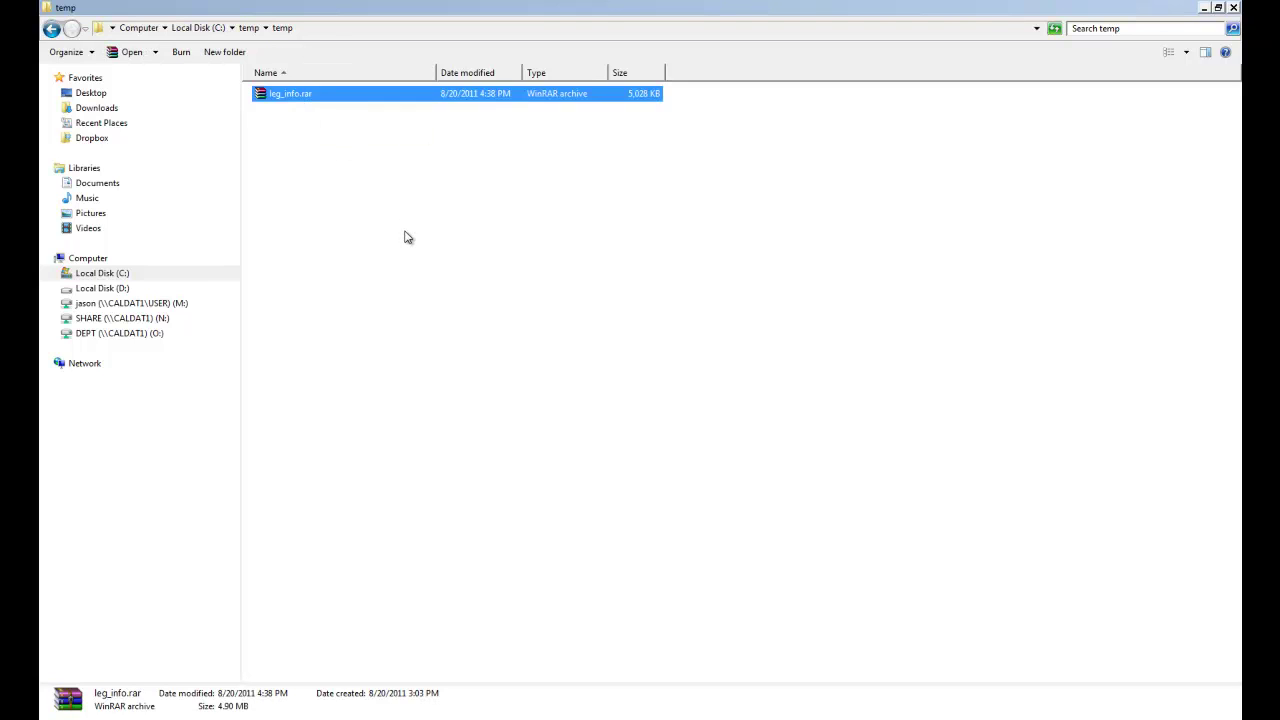
{"action": "double_click", "coordinate": [333, 97]}
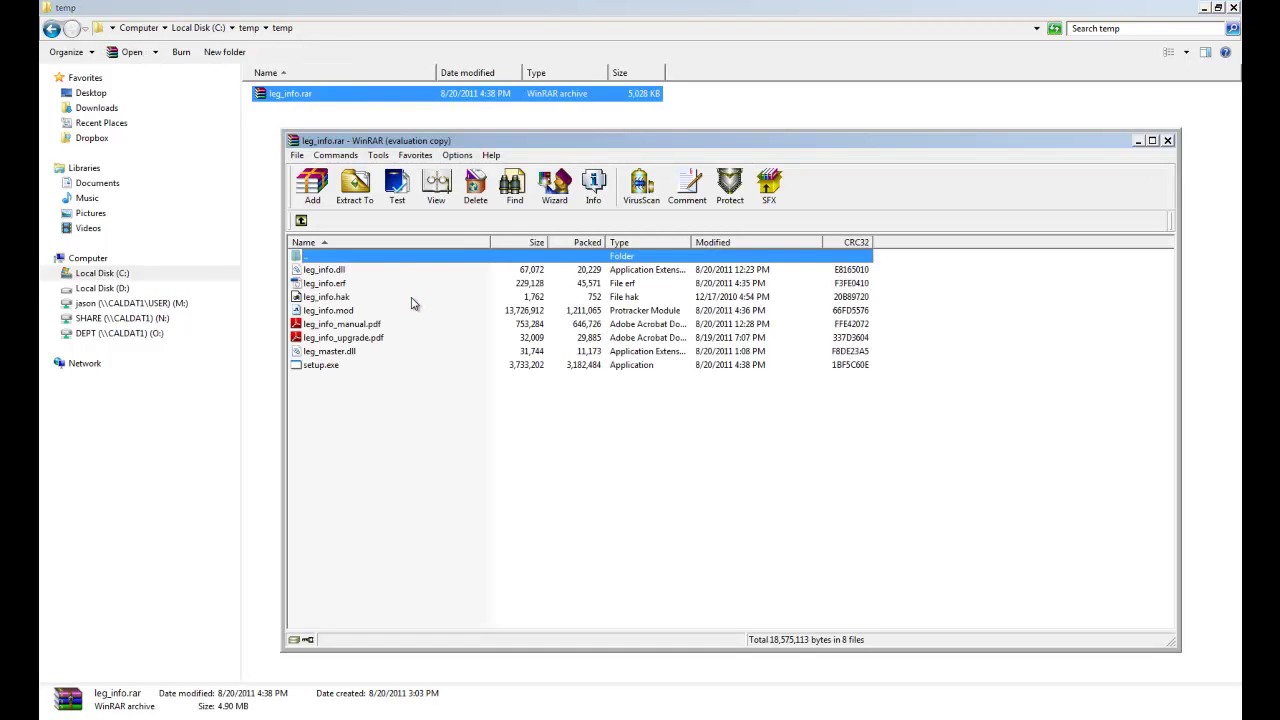
{"action": "left_click", "coordinate": [352, 199]}
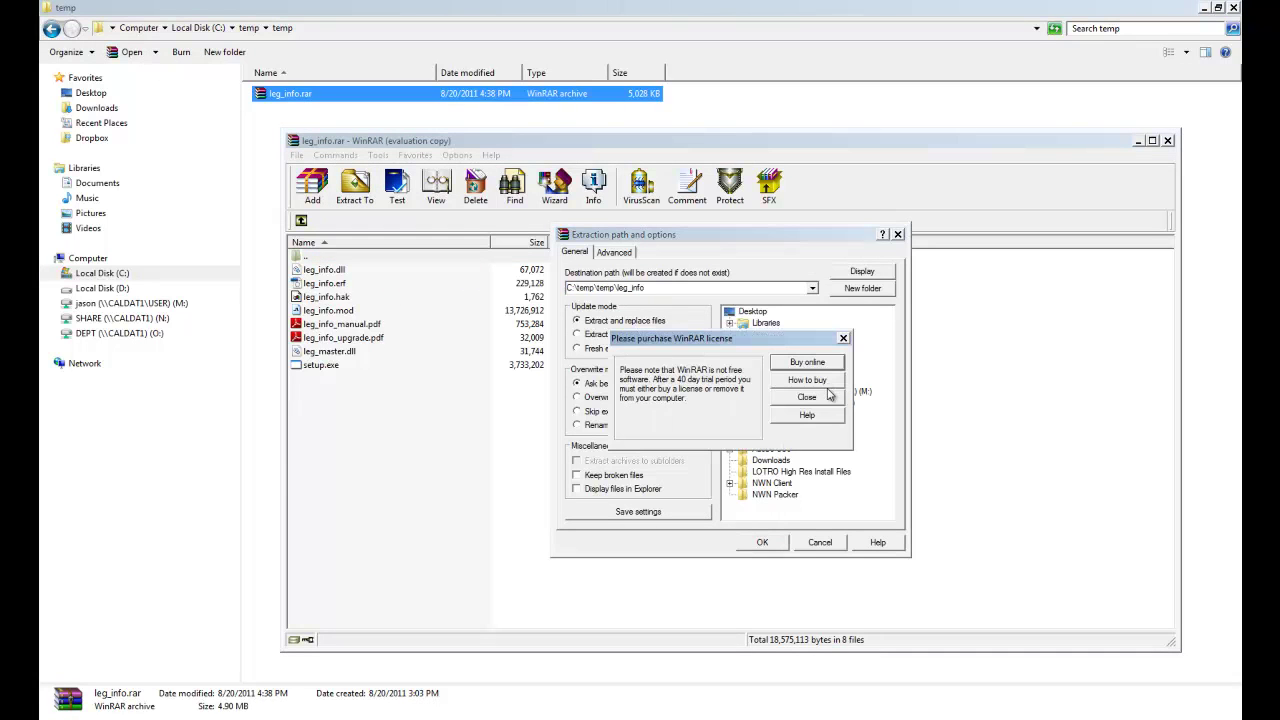
{"action": "left_click", "coordinate": [830, 396]}
{"action": "left_click", "coordinate": [760, 543]}
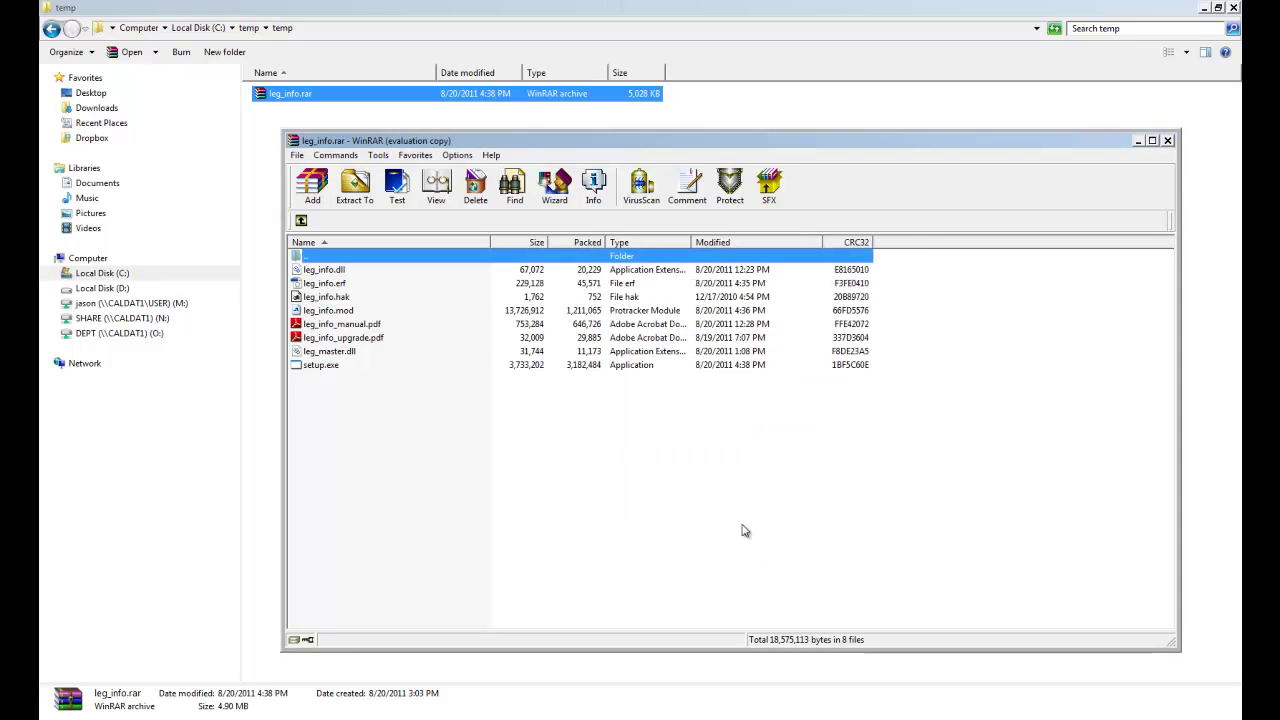
Close WinRAR, open the extracted leg_info folder and select setup.exe
{"action": "left_click", "coordinate": [1167, 140]}
{"action": "left_click", "coordinate": [434, 278]}
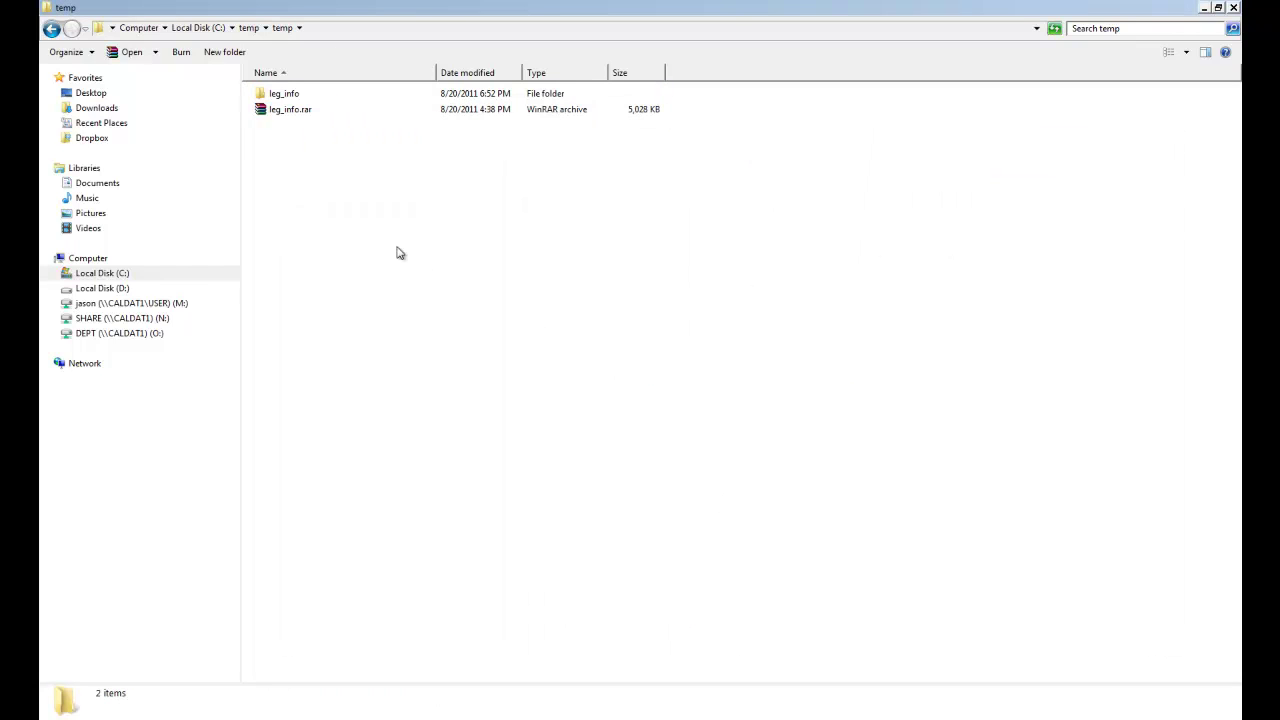
{"action": "left_click", "coordinate": [298, 97]}
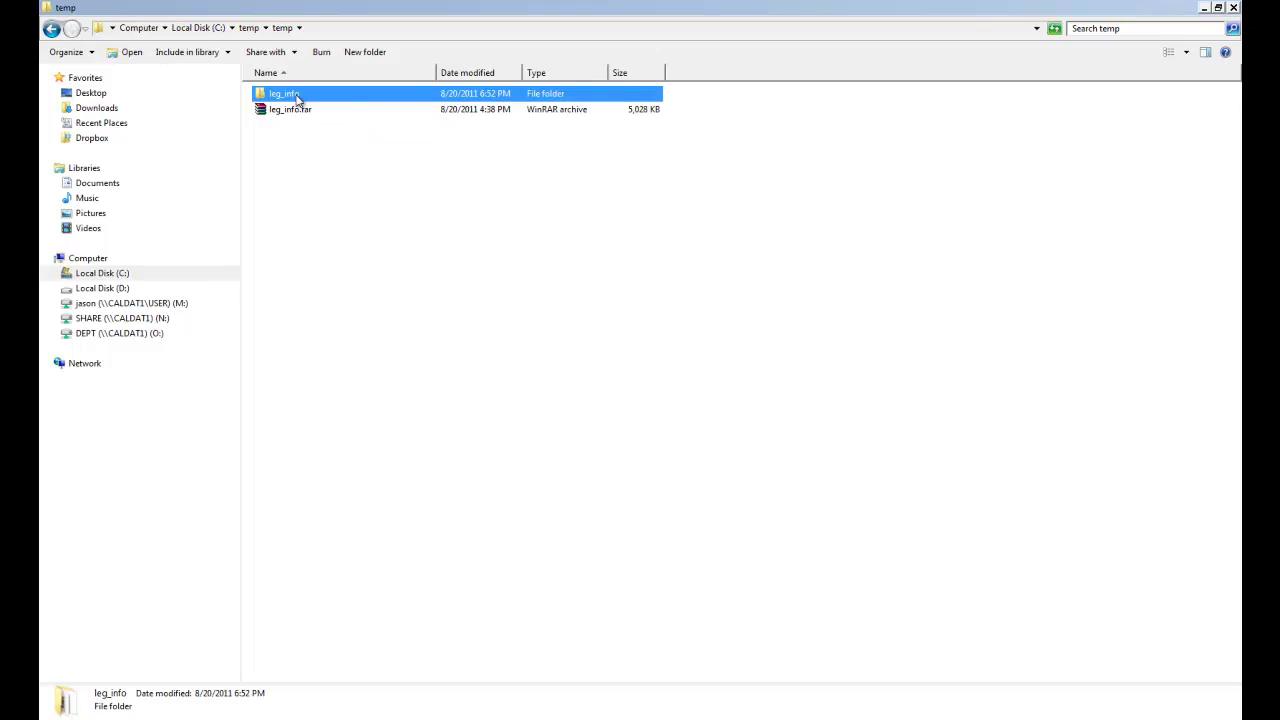
{"action": "double_click", "coordinate": [311, 99]}
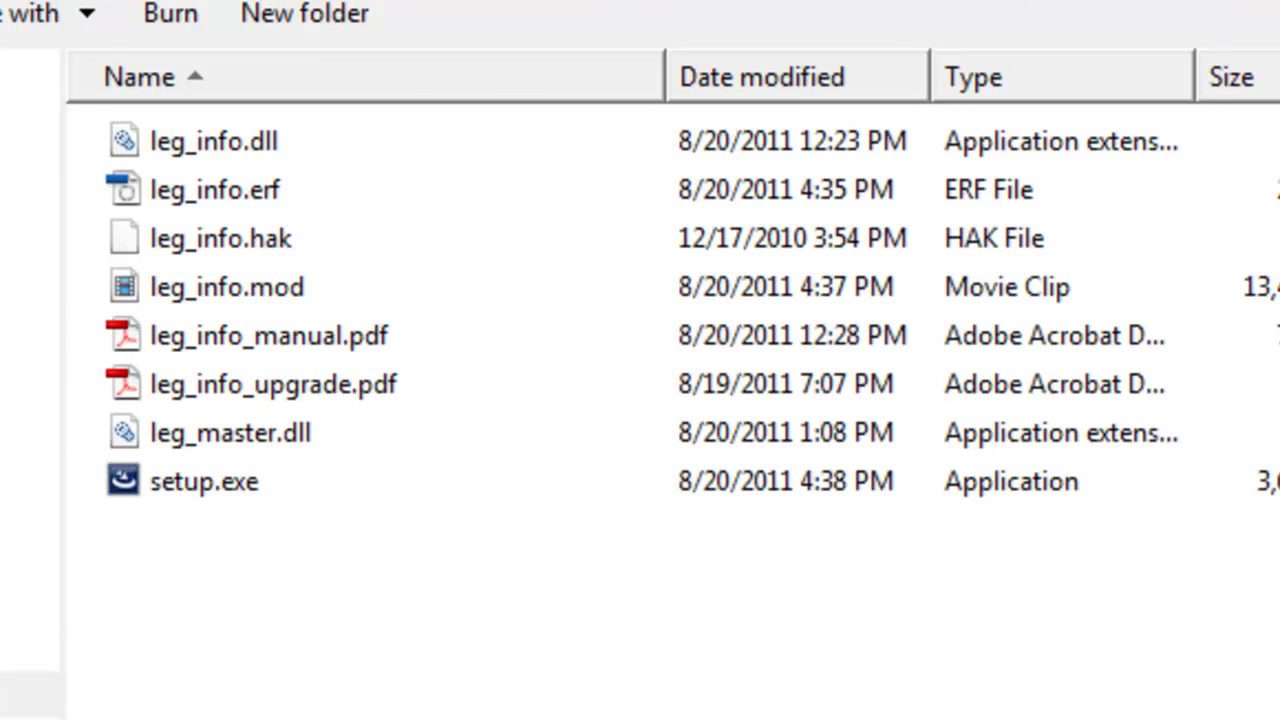
{"action": "left_click", "coordinate": [203, 467]}
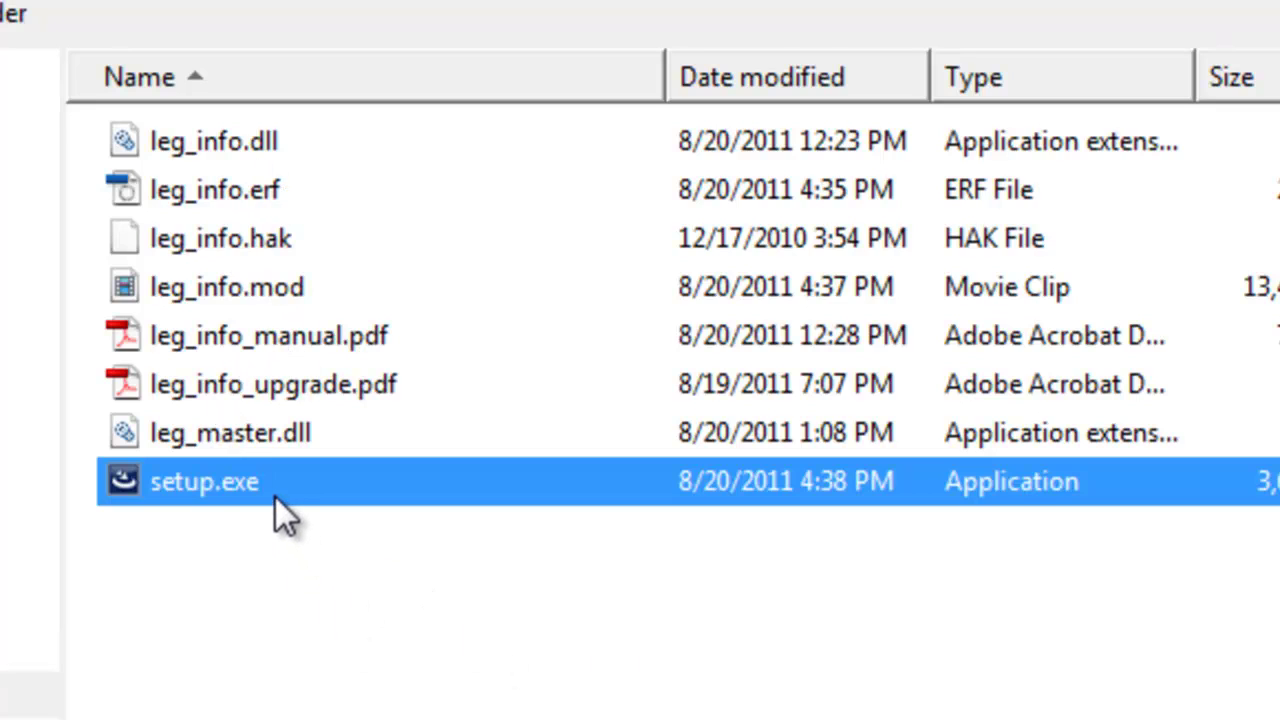
{"action": "mouse_move", "coordinate": [272, 480]}
Run setup.exe and install the Legends Info Plugin with the Complete setup type
{"action": "double_click", "coordinate": [330, 490]}
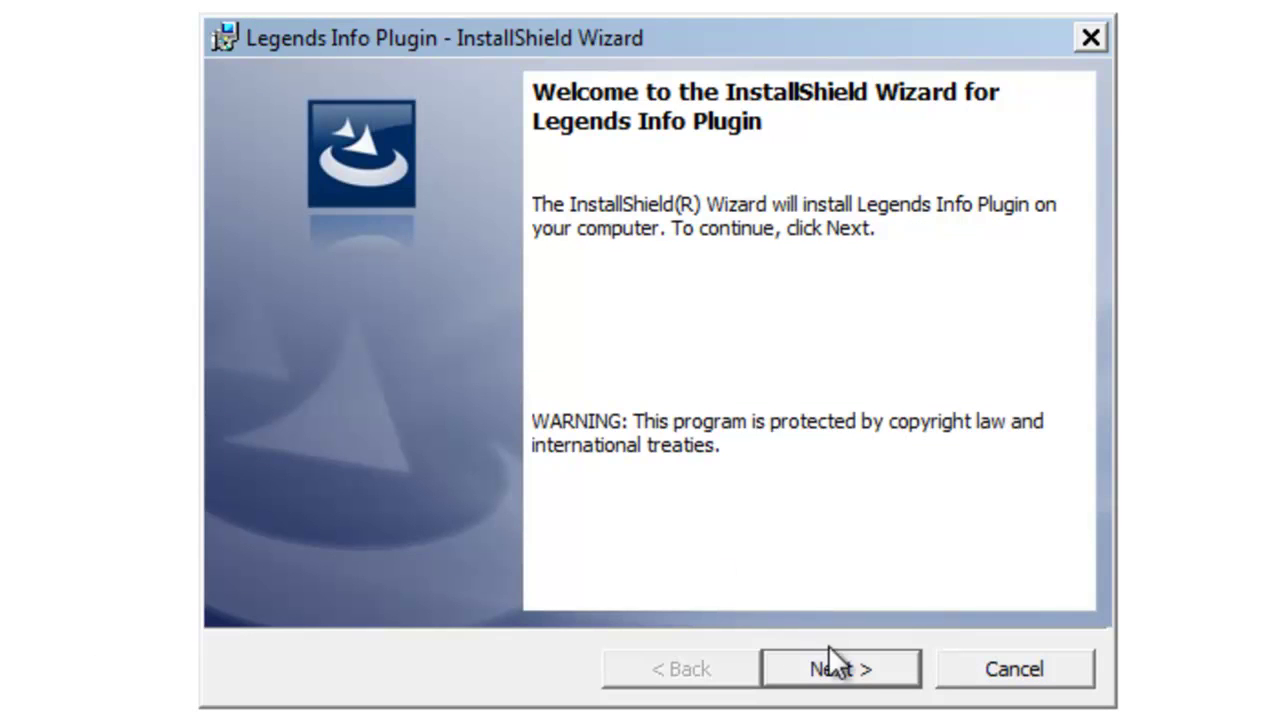
{"action": "left_click", "coordinate": [847, 672]}
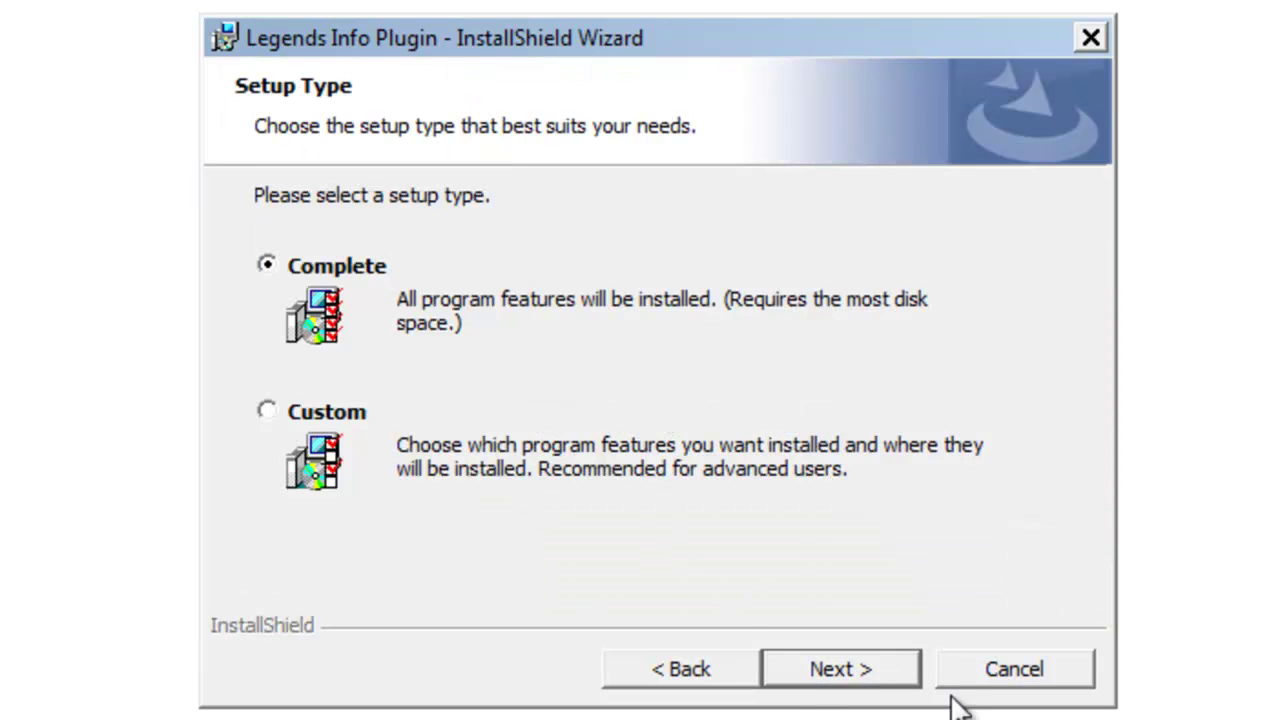
{"action": "left_click", "coordinate": [871, 674]}
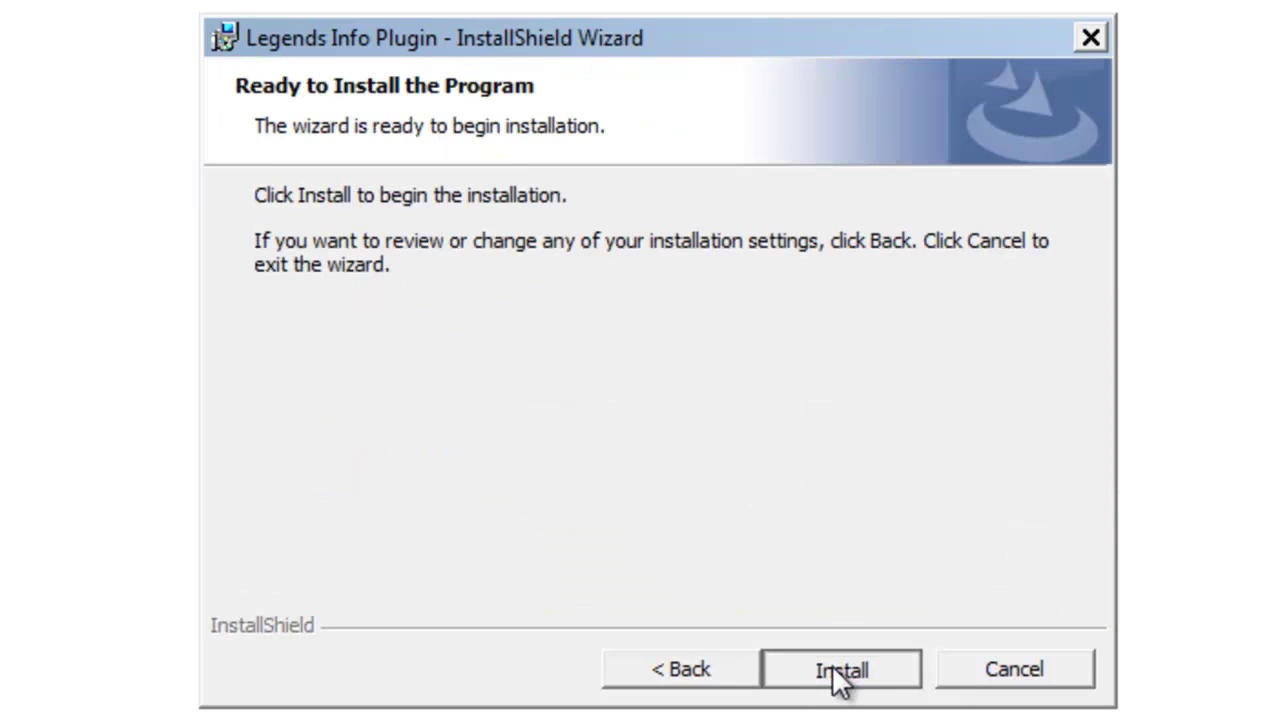
{"action": "left_click", "coordinate": [836, 670]}
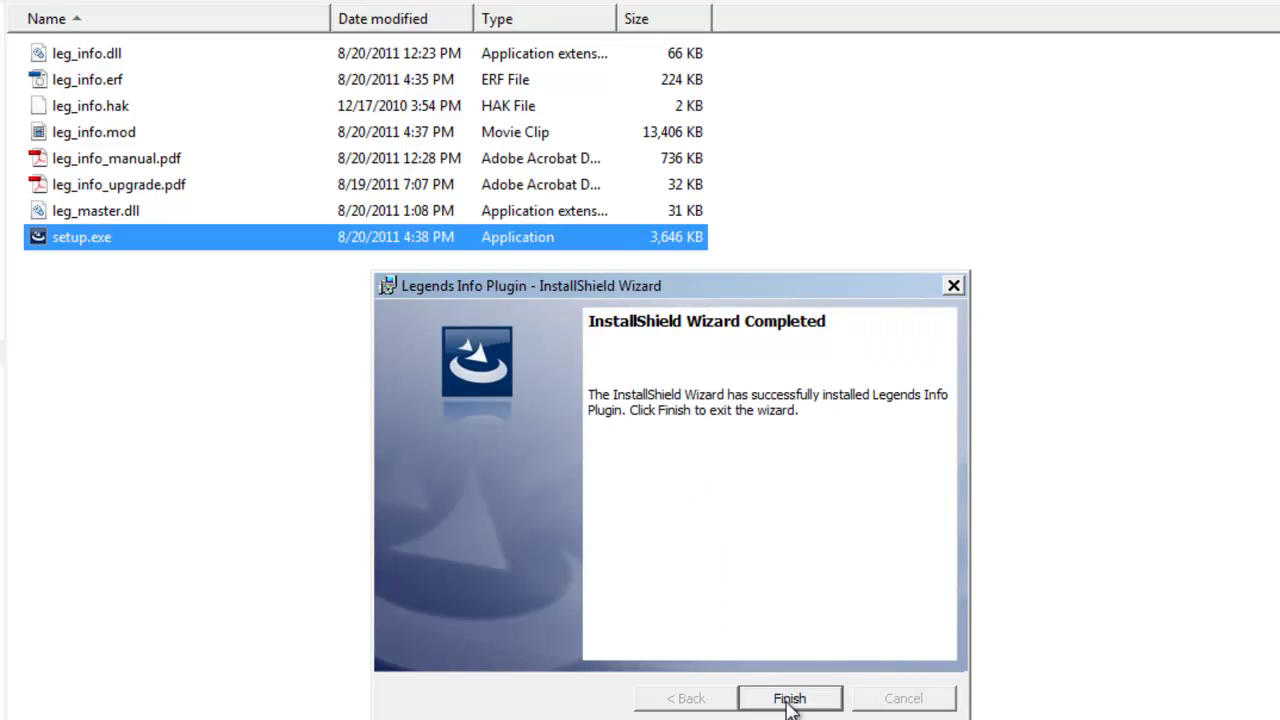
{"action": "left_click", "coordinate": [786, 700]}
{"action": "left_click", "coordinate": [534, 577]}
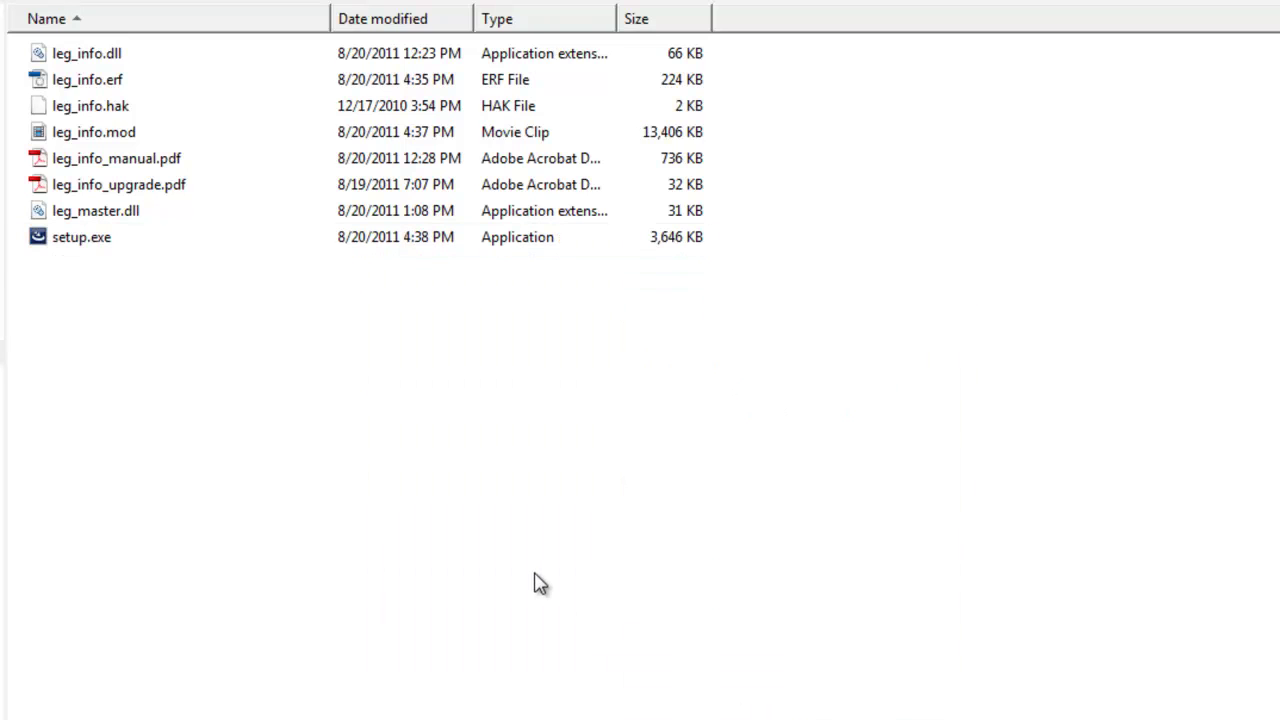
Launch Neverwinter Nights 2 from the Start menu and start its Toolset
{"action": "key", "text": "super"}
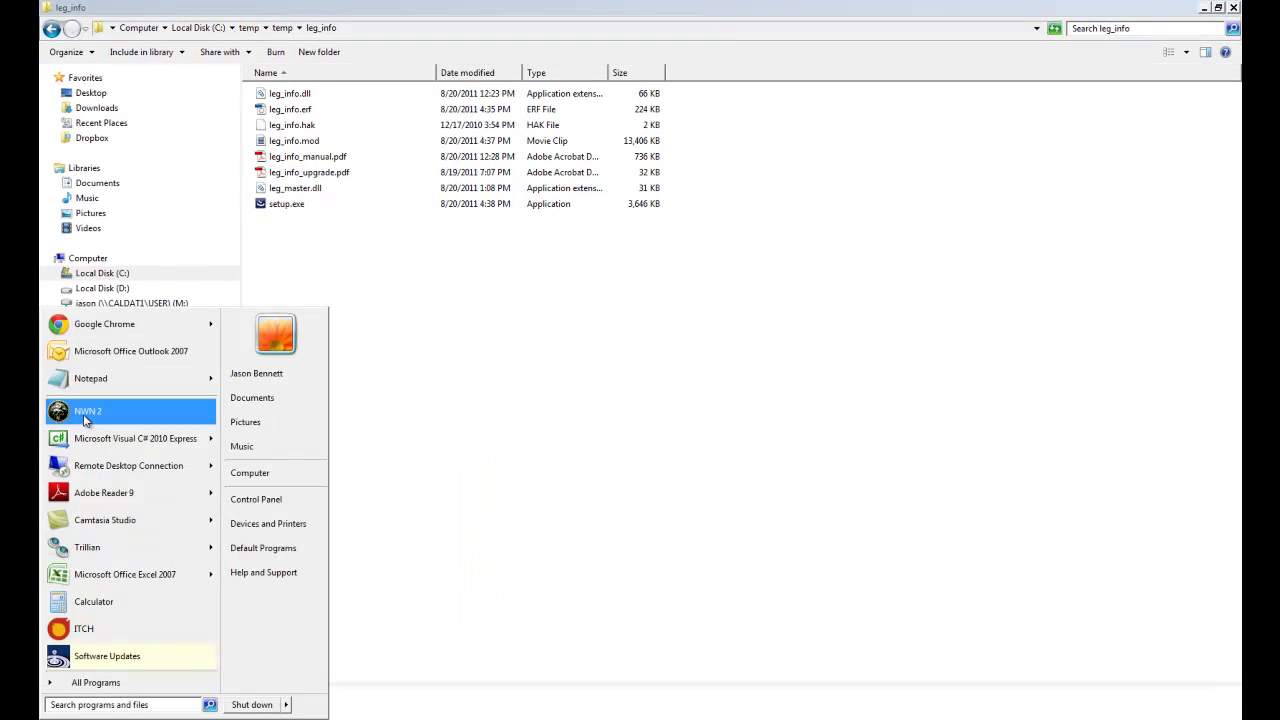
{"action": "left_click", "coordinate": [86, 420]}
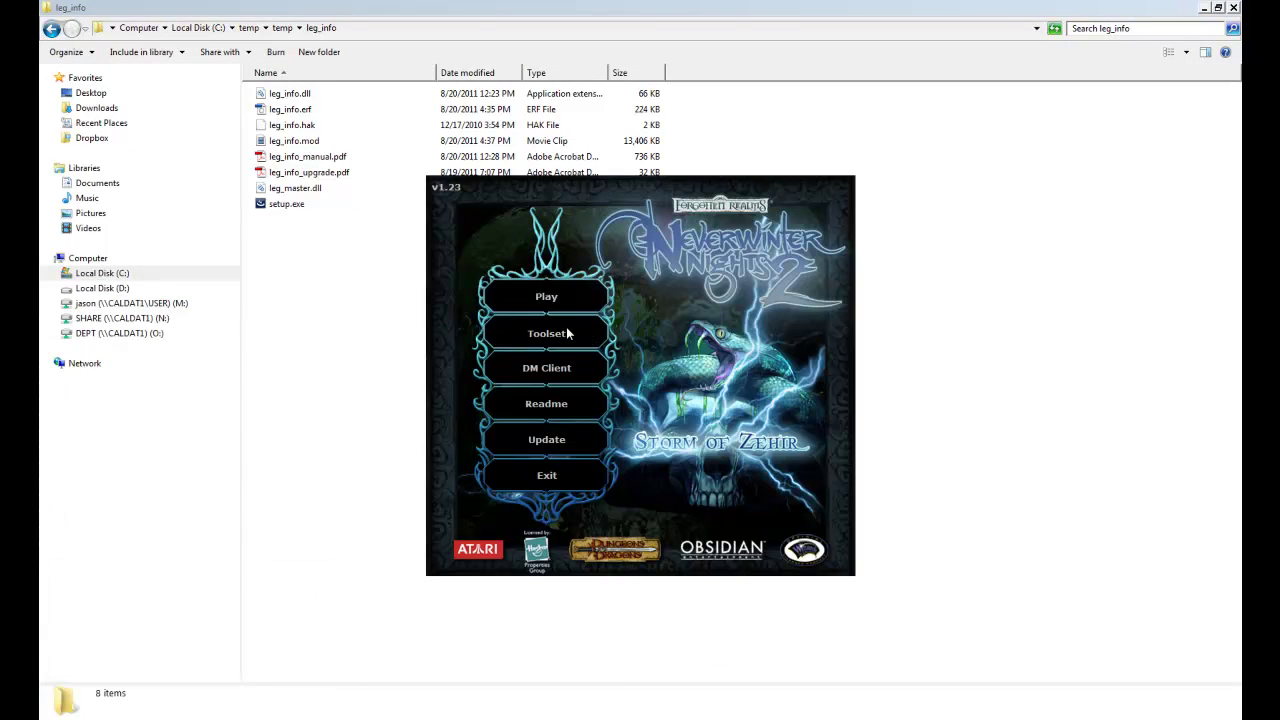
{"action": "left_click", "coordinate": [565, 337]}
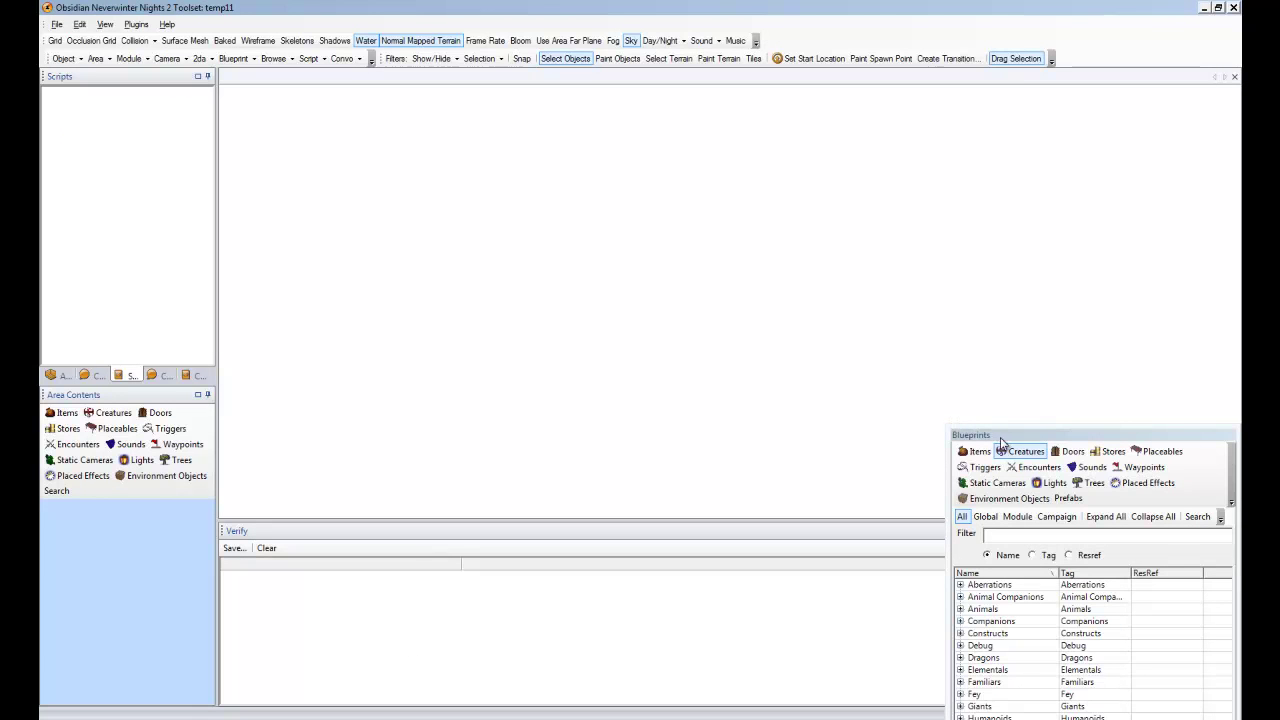
{"action": "left_click_drag", "start_coordinate": [1004, 440], "coordinate": [1008, 440]}
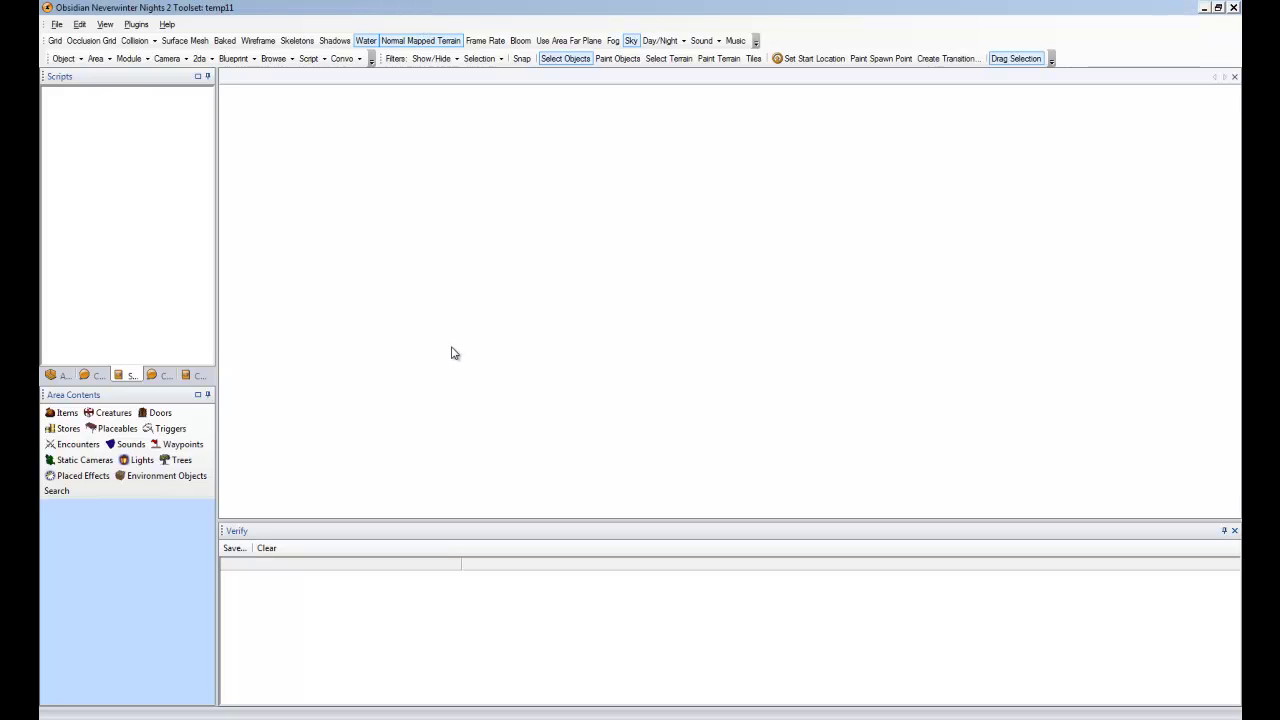
Import leg_info.erf from Documents\Neverwinter Nights 2\Erf as an ERF resource file
{"action": "left_click", "coordinate": [1235, 531]}
{"action": "left_click", "coordinate": [57, 24]}
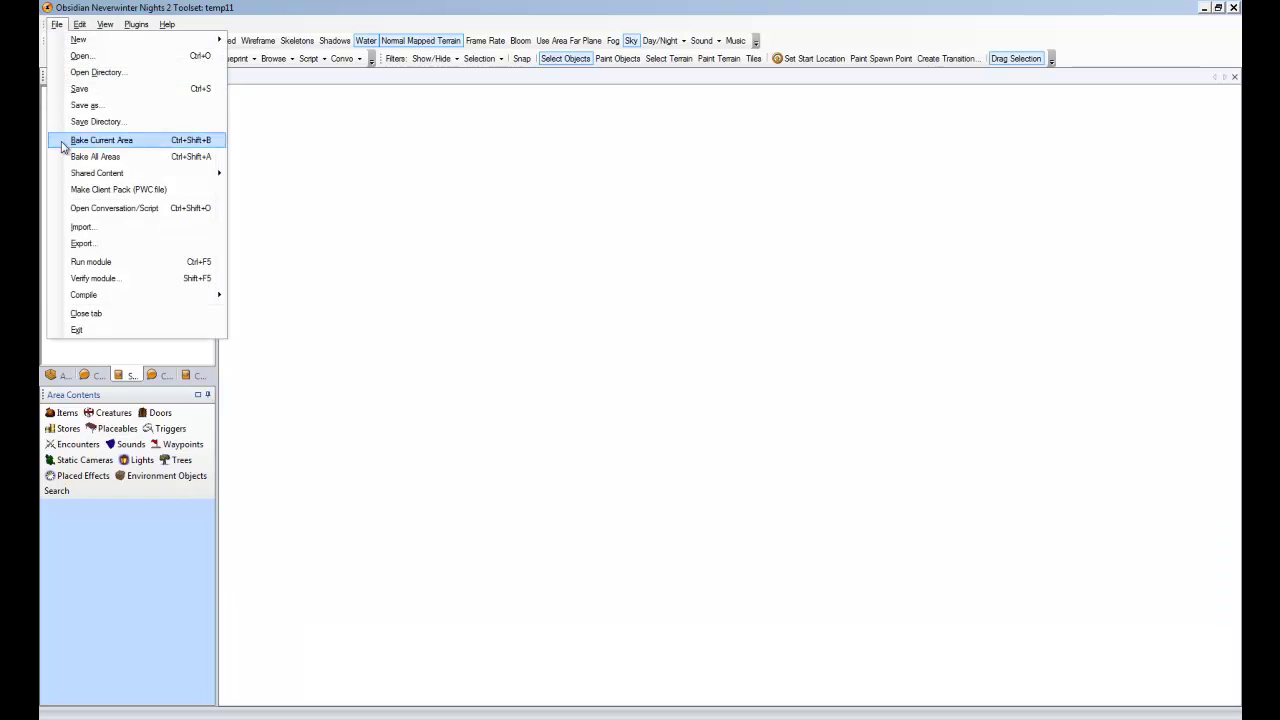
{"action": "left_click", "coordinate": [80, 227]}
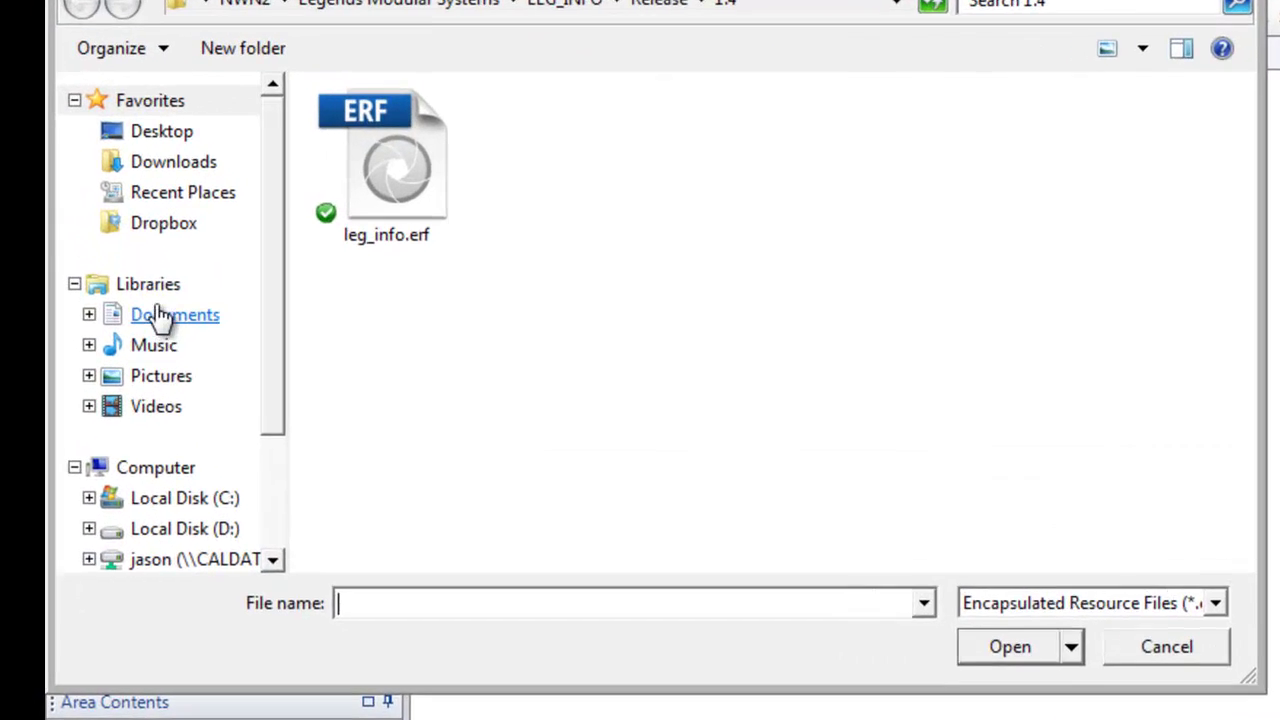
{"action": "left_click", "coordinate": [160, 315]}
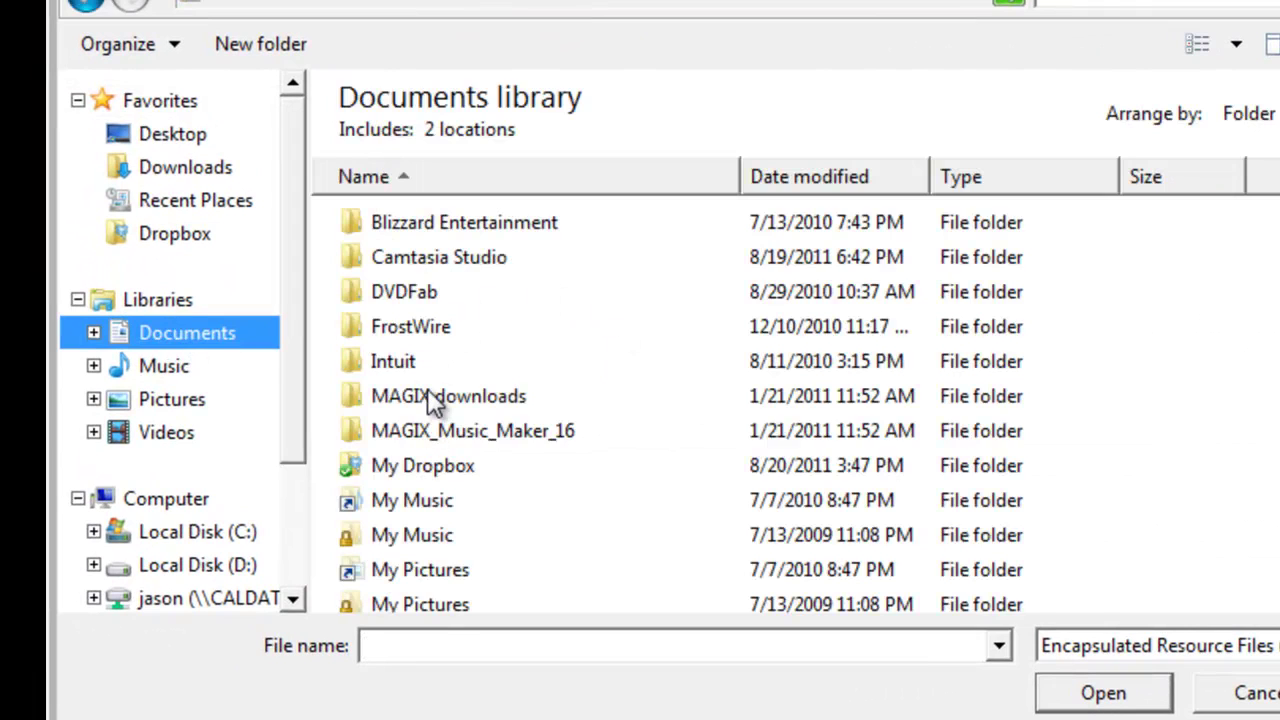
{"action": "left_click", "coordinate": [423, 428]}
{"action": "scroll", "coordinate": [423, 430], "scroll_direction": "down", "scroll_amount": 3}
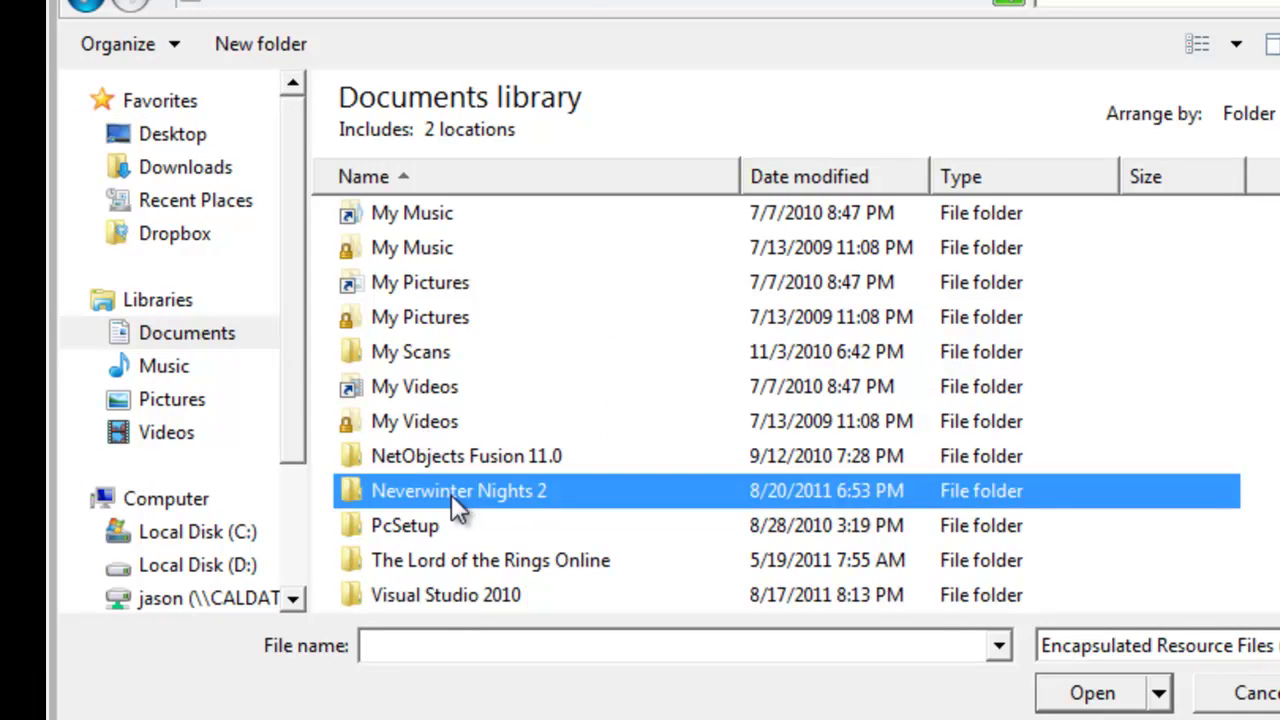
{"action": "double_click", "coordinate": [500, 492]}
{"action": "left_click", "coordinate": [405, 465]}
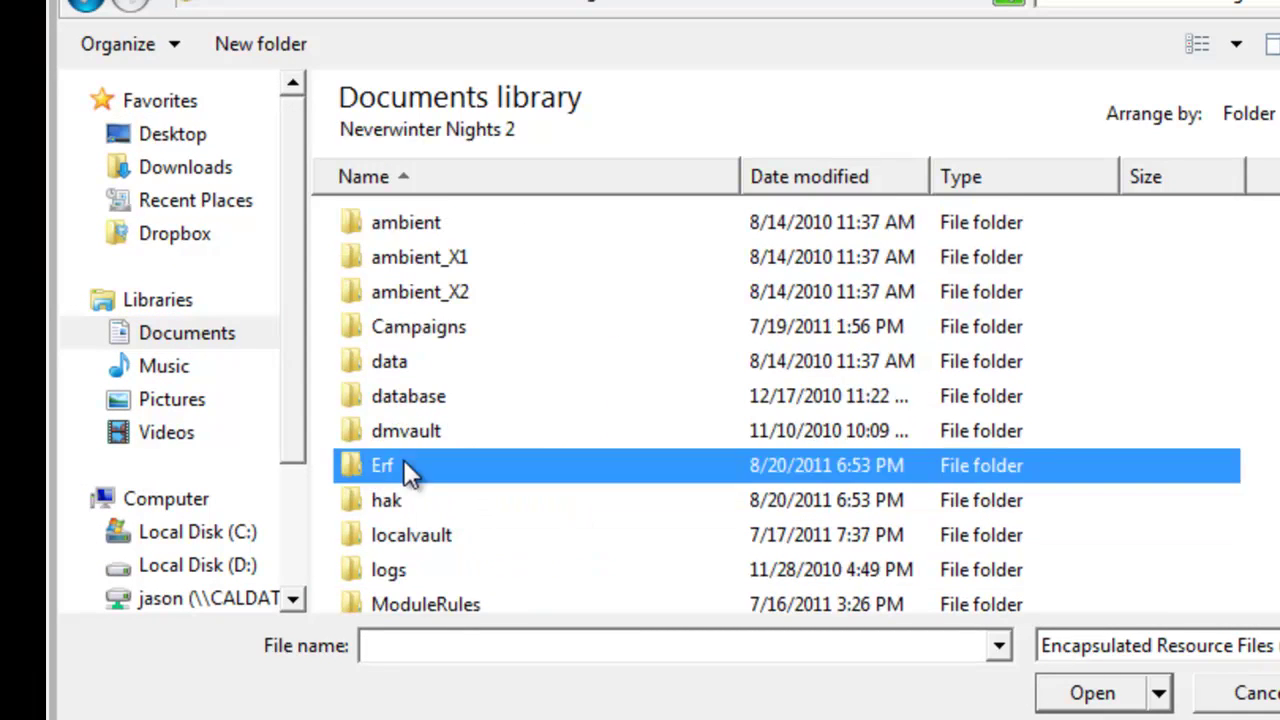
{"action": "mouse_move", "coordinate": [405, 465]}
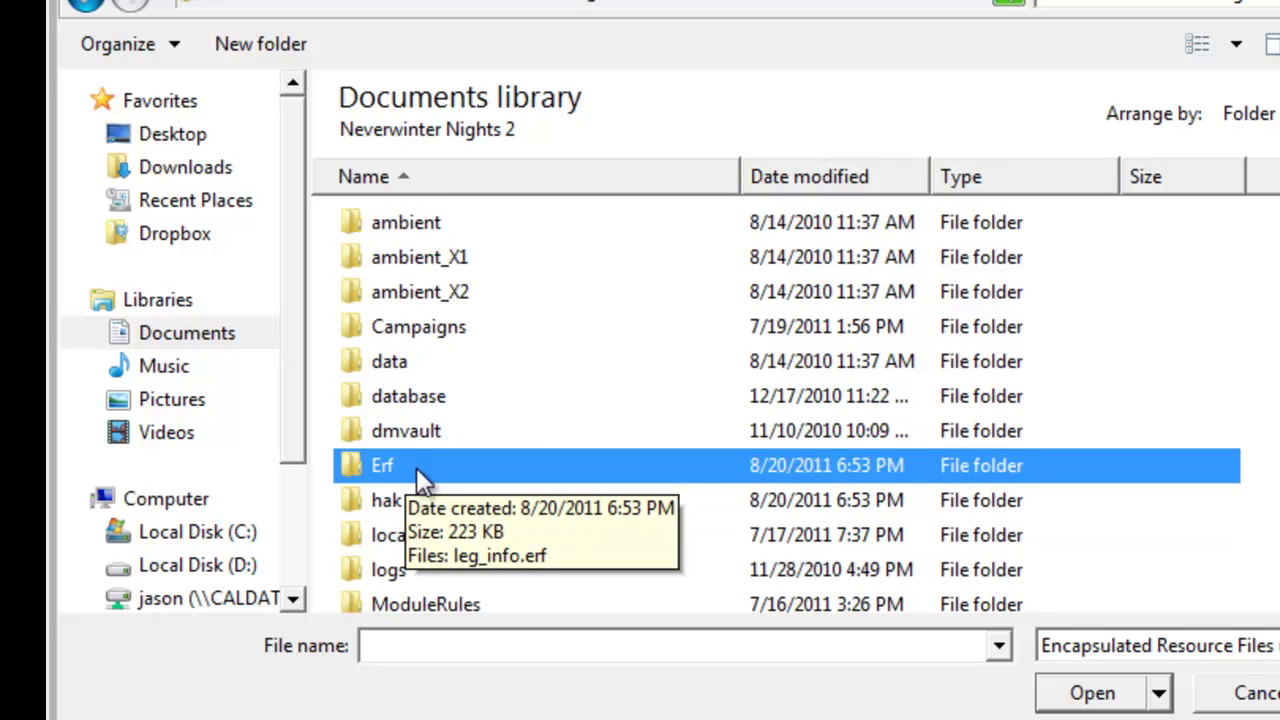
{"action": "double_click", "coordinate": [418, 472]}
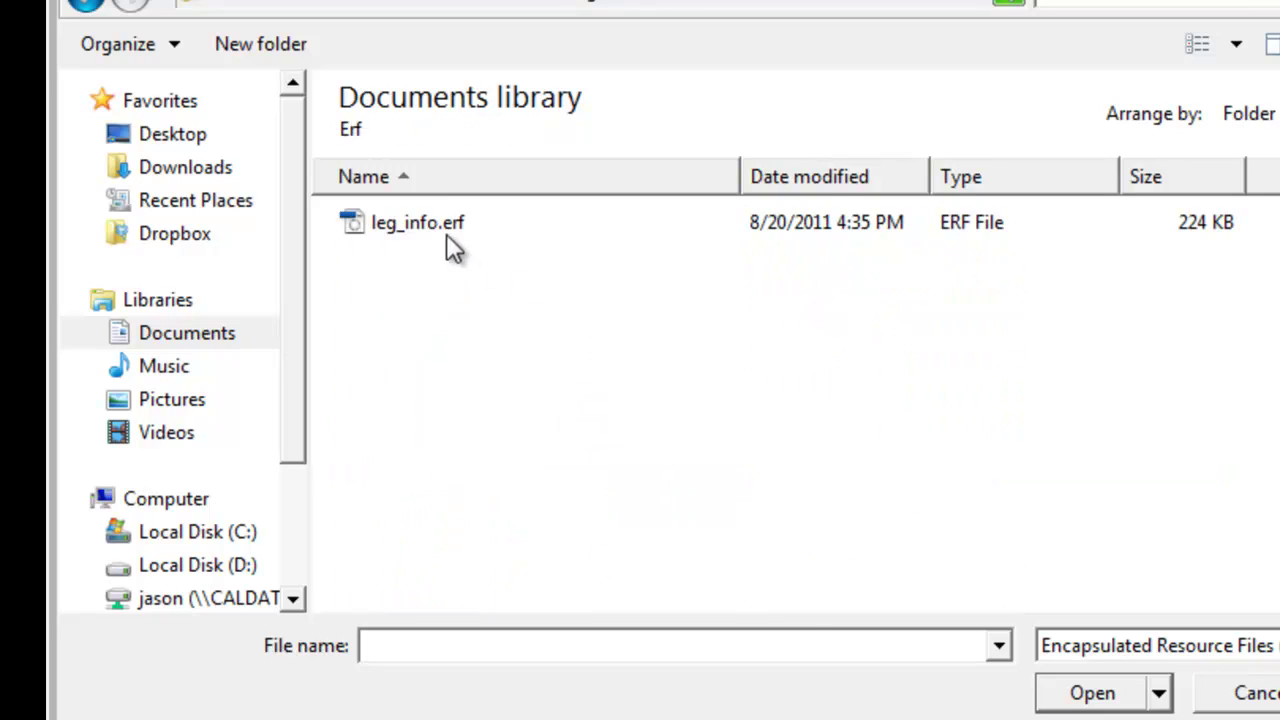
{"action": "left_click", "coordinate": [399, 244]}
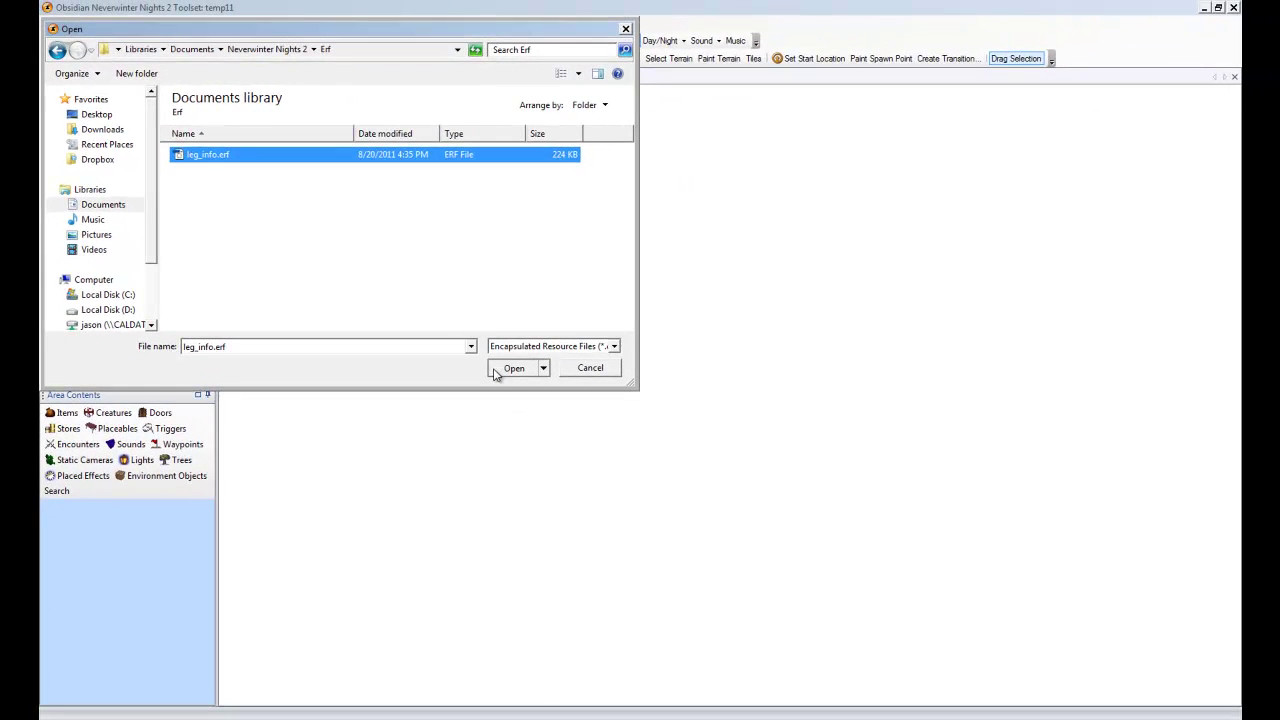
{"action": "left_click", "coordinate": [494, 372]}
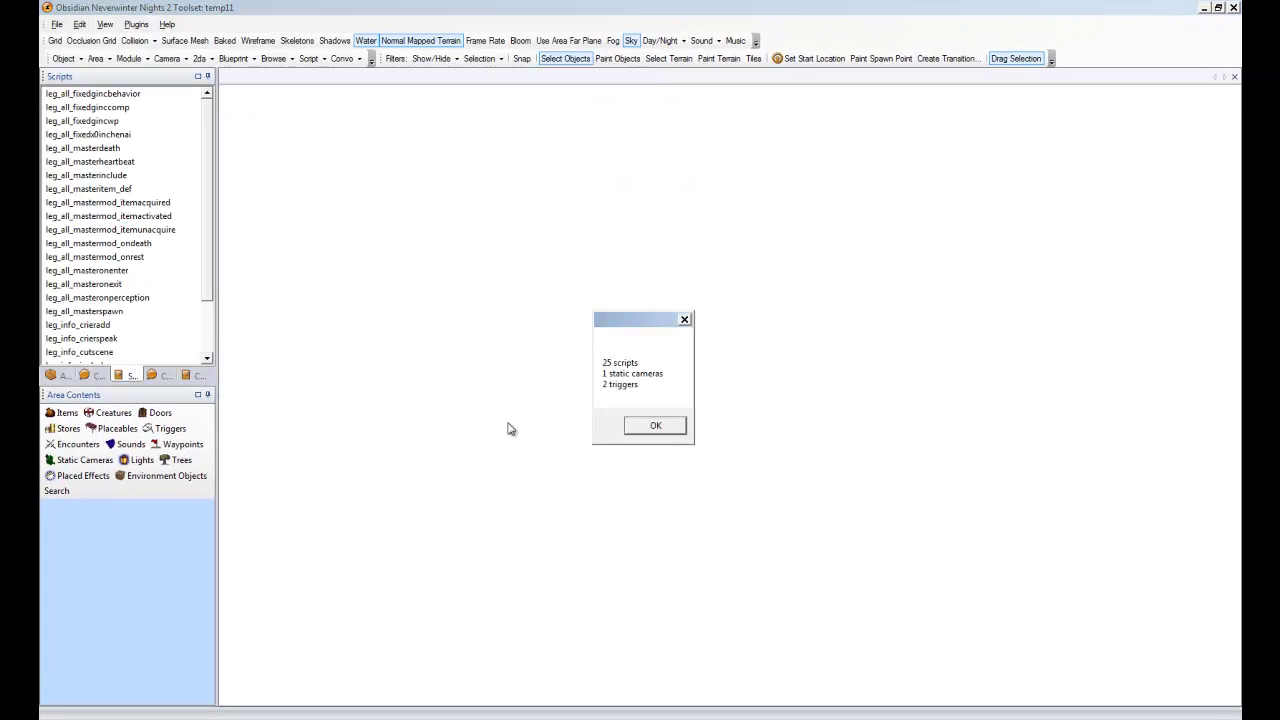
Dismiss the import summary and show the module's Areas list
{"action": "left_click", "coordinate": [652, 426]}
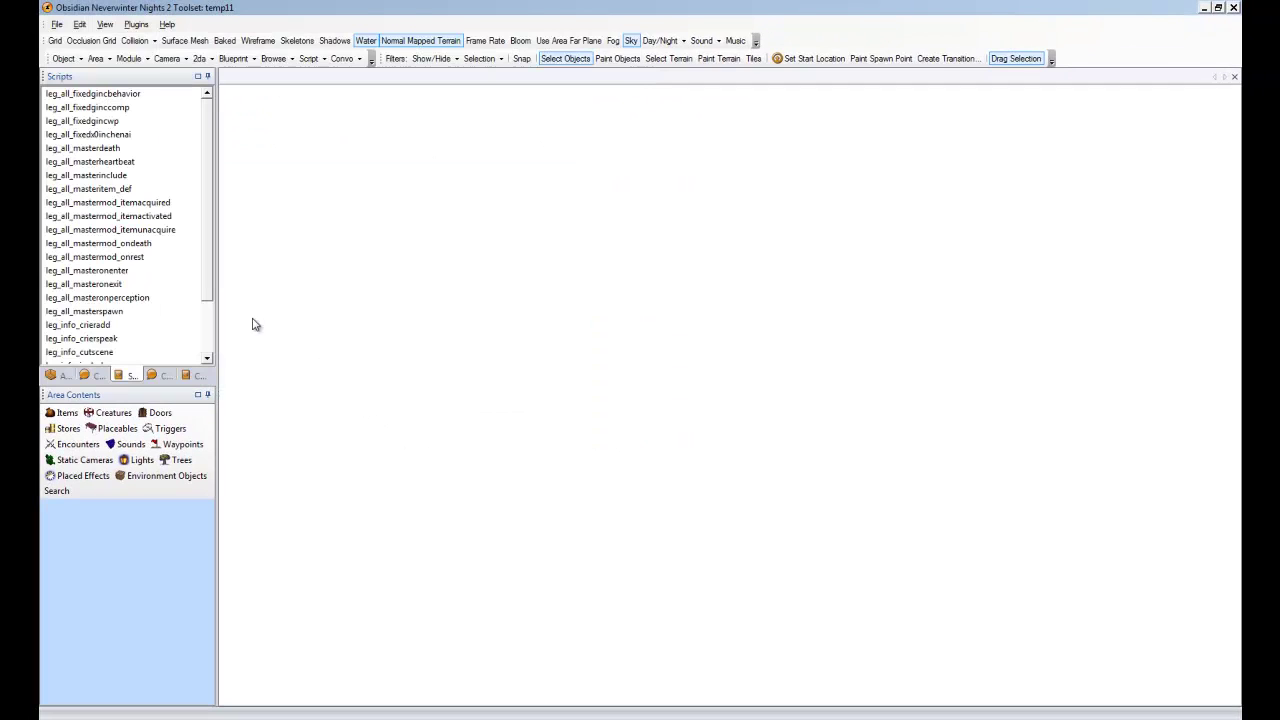
{"action": "scroll", "coordinate": [212, 330], "scroll_direction": "down", "scroll_amount": 2}
{"action": "scroll", "coordinate": [212, 300], "scroll_direction": "up", "scroll_amount": 2}
{"action": "left_click", "coordinate": [52, 376]}
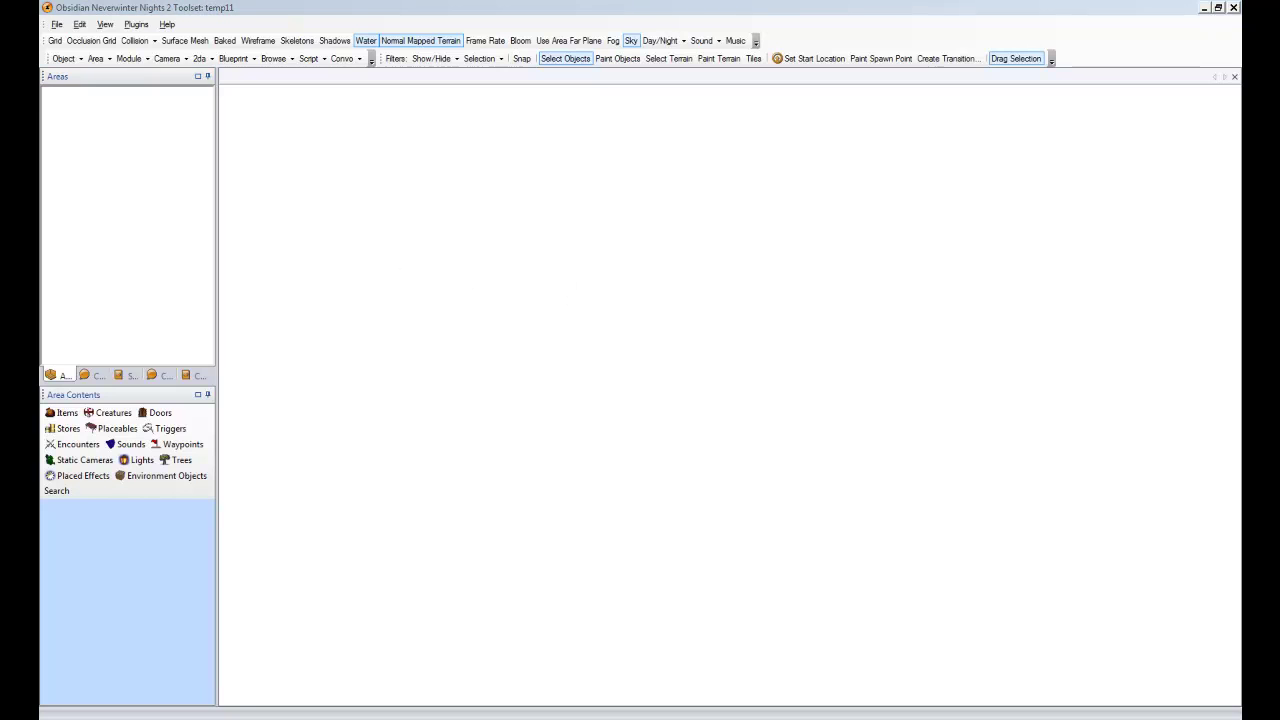
Look through the Plugins menu and View > Options, closing both without changes
{"action": "left_click", "coordinate": [644, 298]}
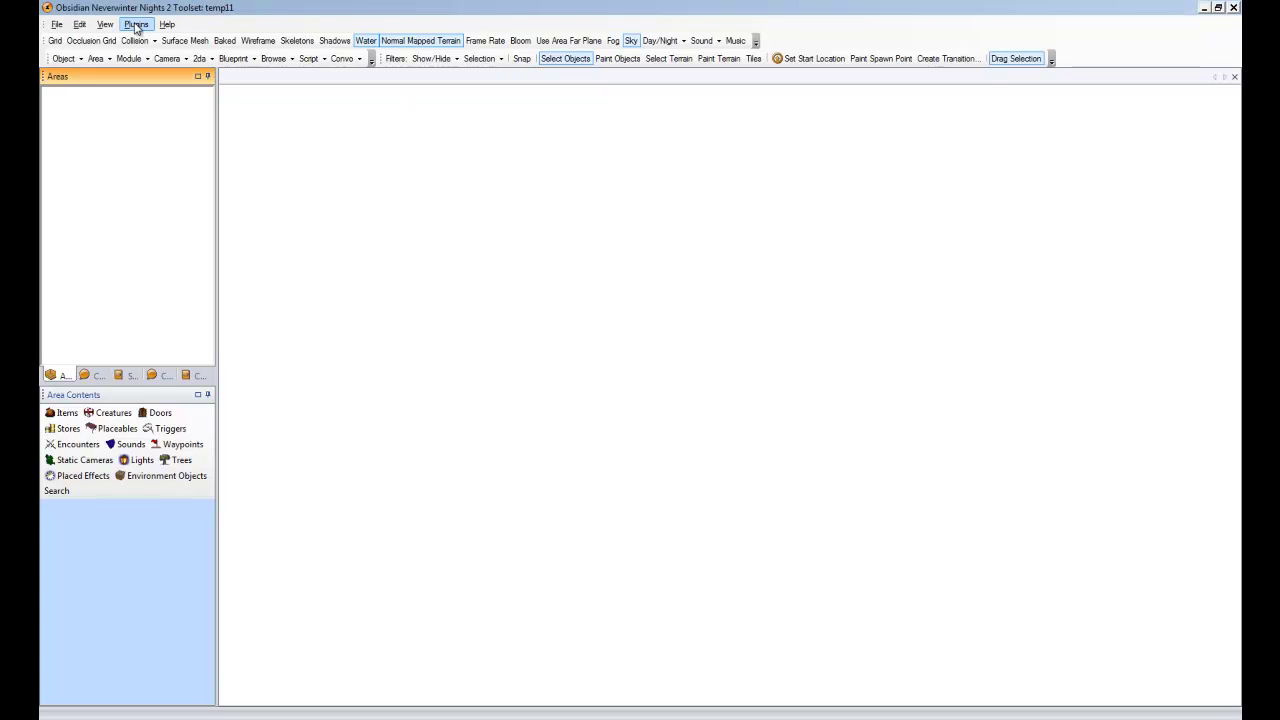
{"action": "left_click", "coordinate": [136, 25]}
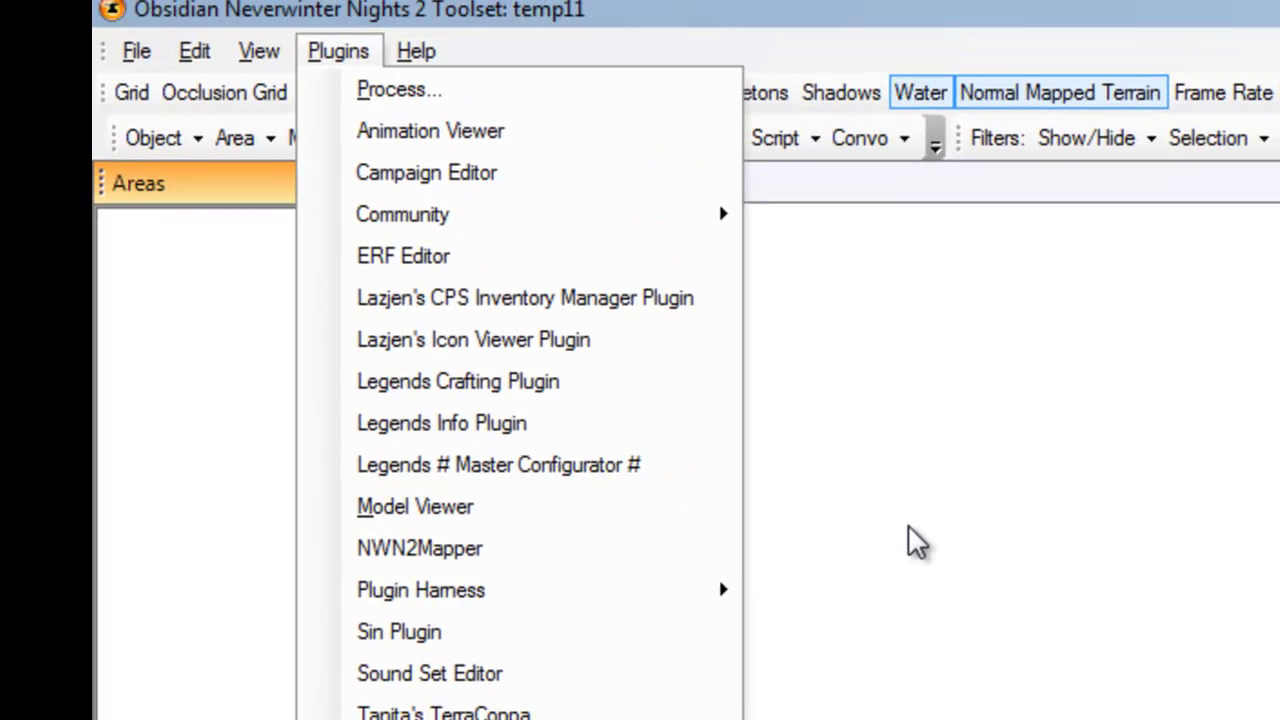
{"action": "left_click", "coordinate": [925, 537]}
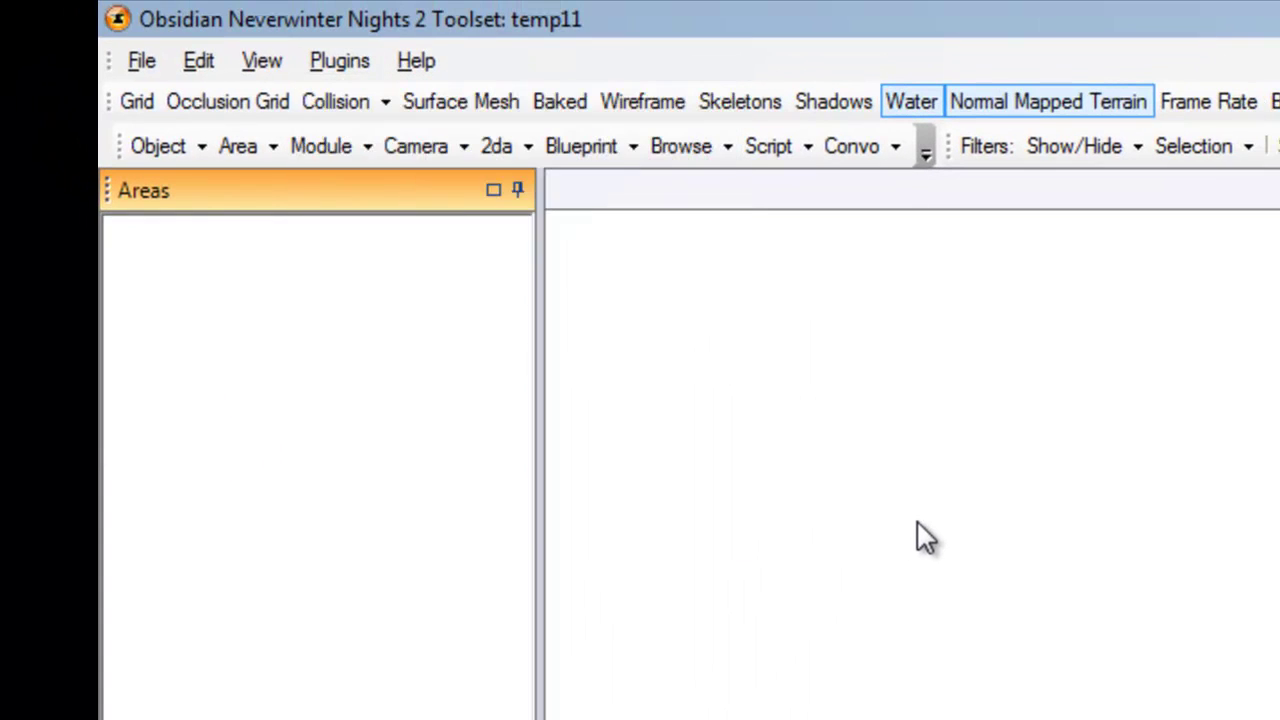
{"action": "left_click", "coordinate": [266, 70]}
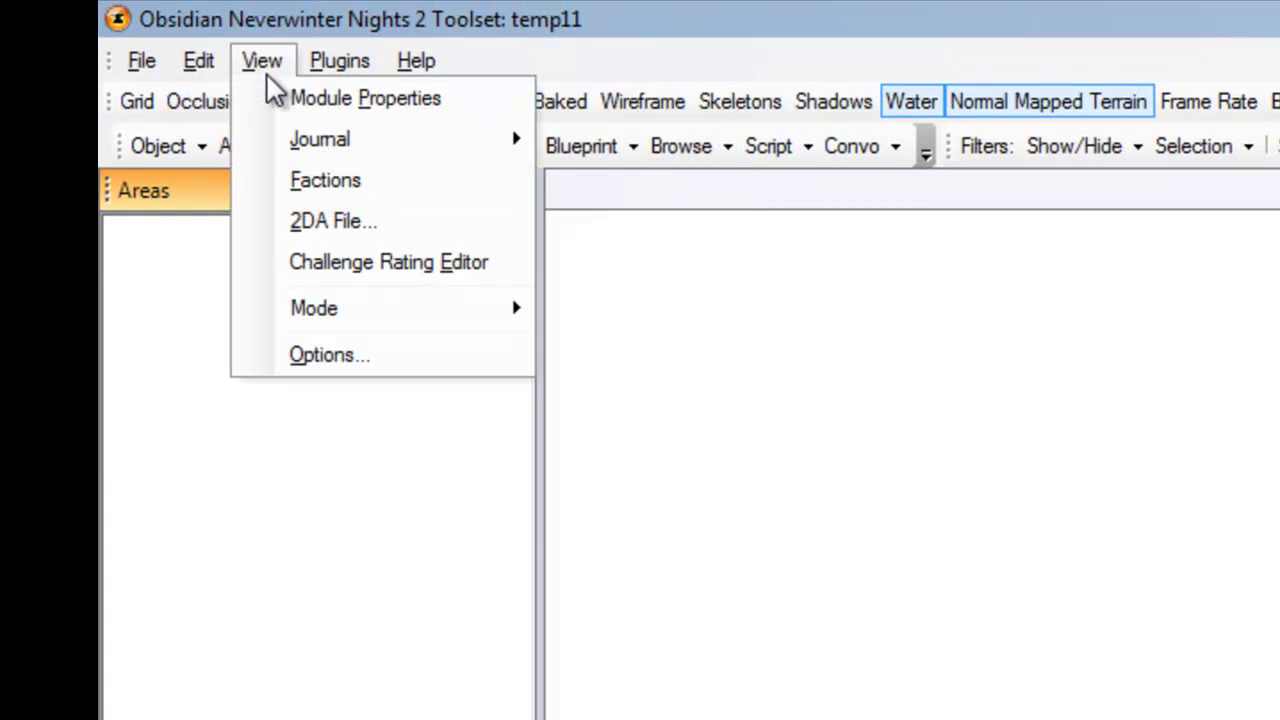
{"action": "left_click", "coordinate": [318, 358]}
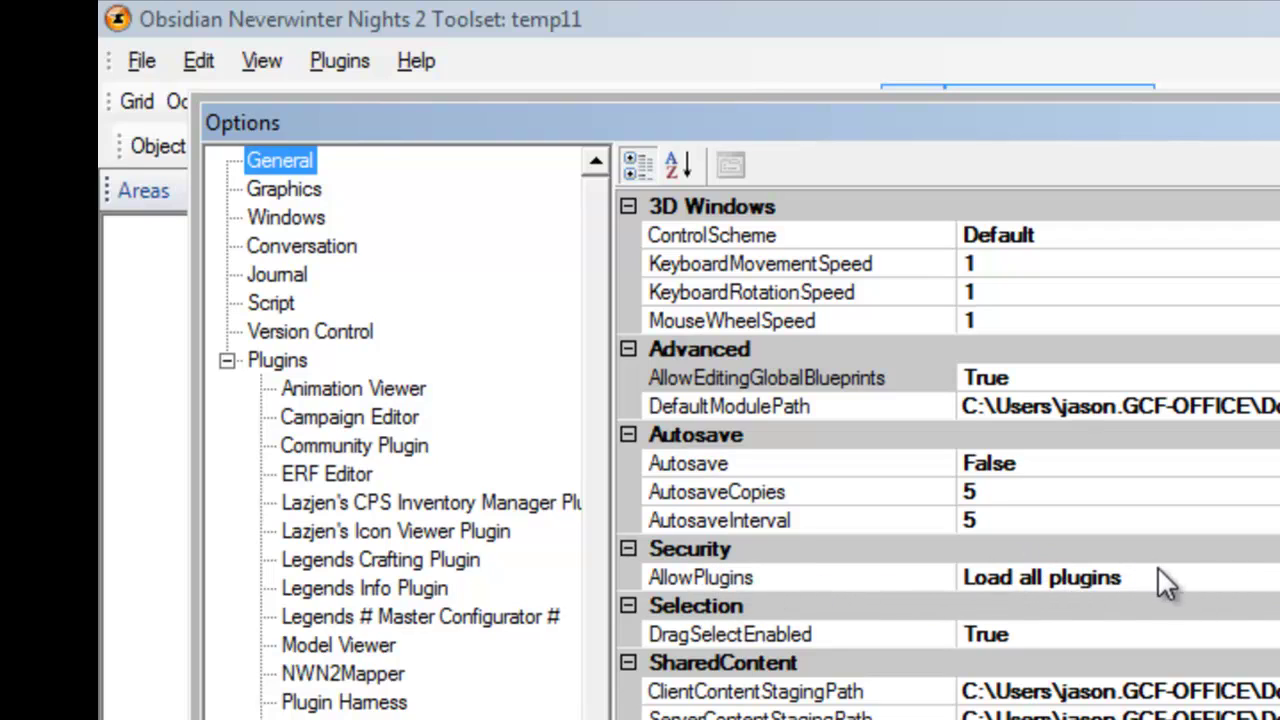
{"action": "key", "text": "Escape"}
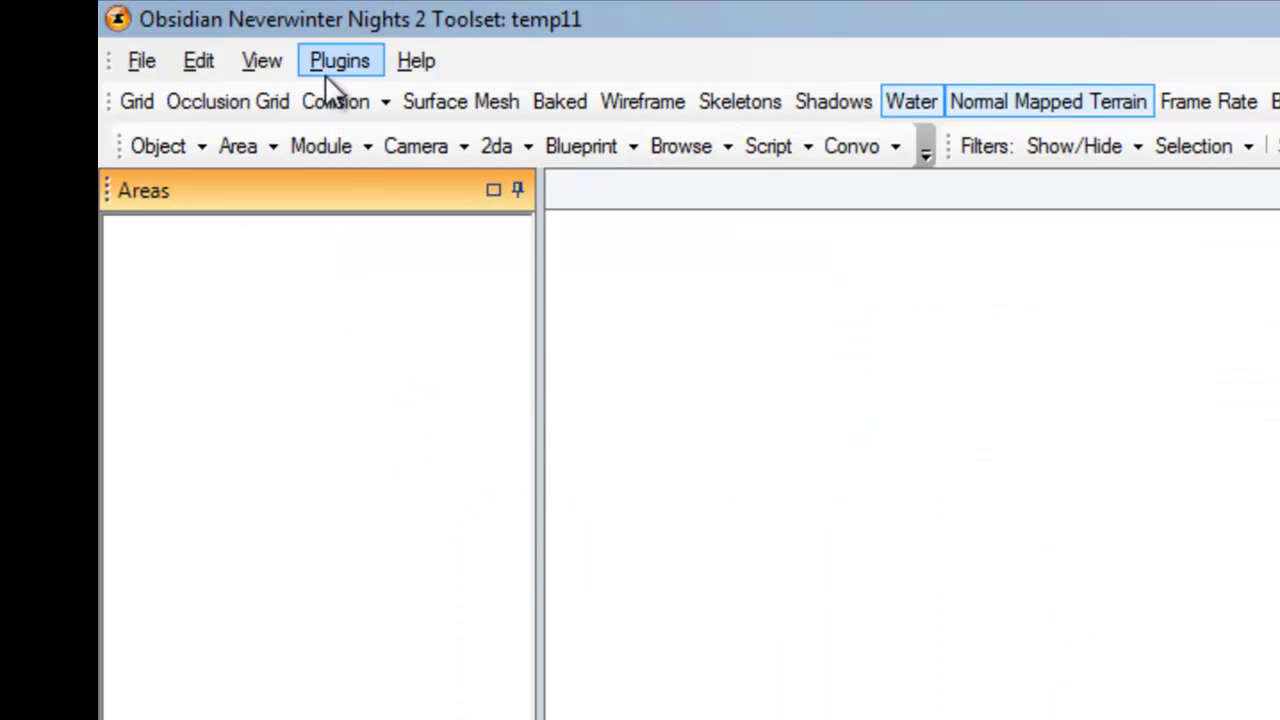
{"action": "left_click", "coordinate": [335, 66]}
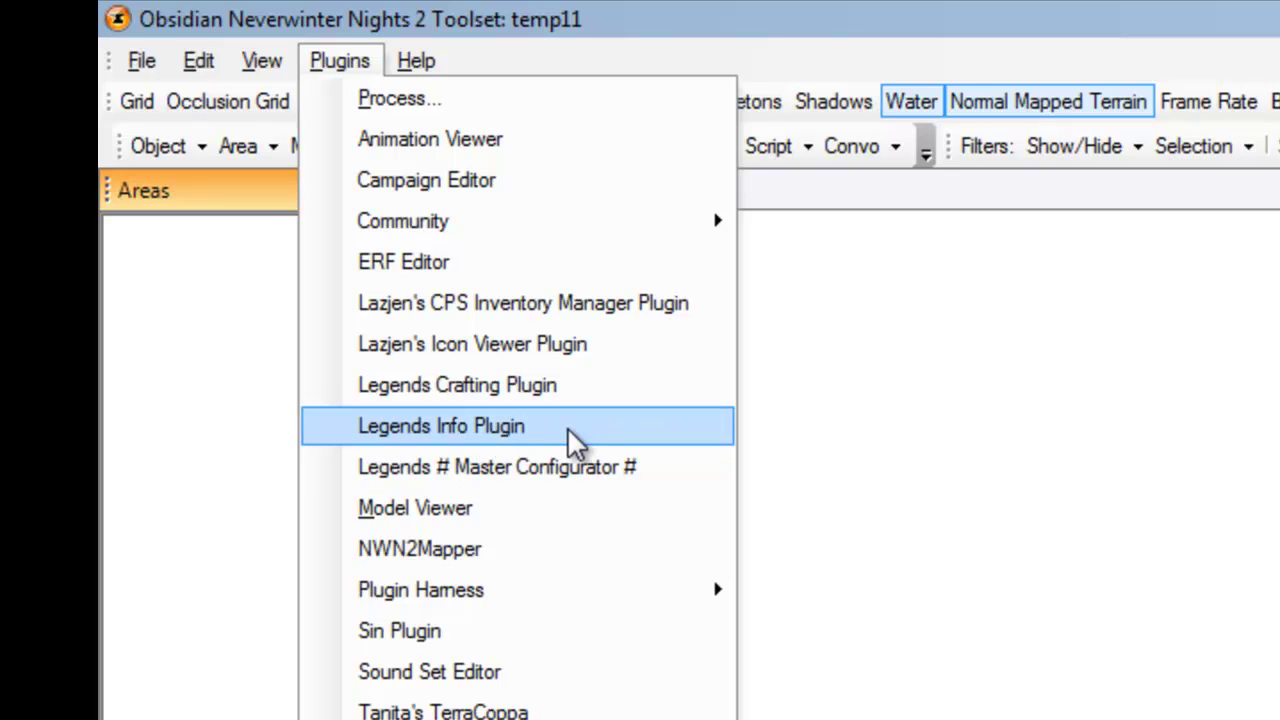
{"action": "key", "text": "Escape"}
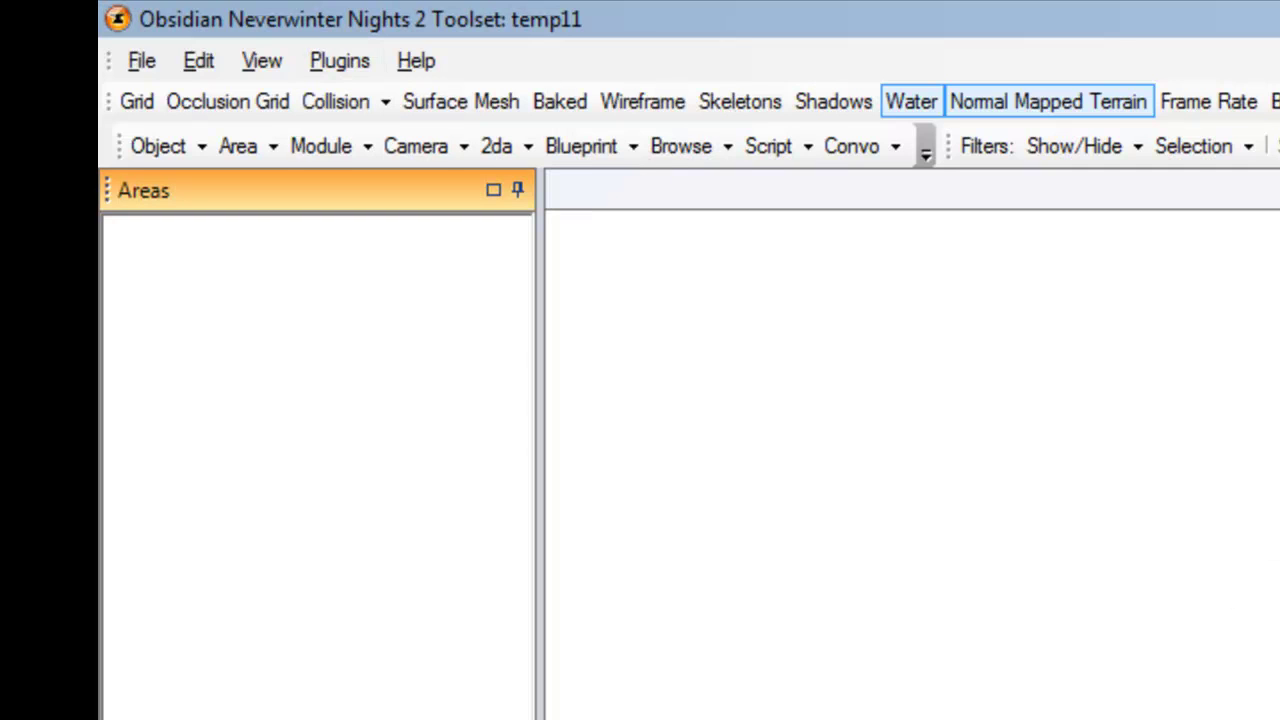
In the Legends Master Configurator, activate Info Plugin and set server IP 192.168.10.30
{"action": "left_click", "coordinate": [339, 61]}
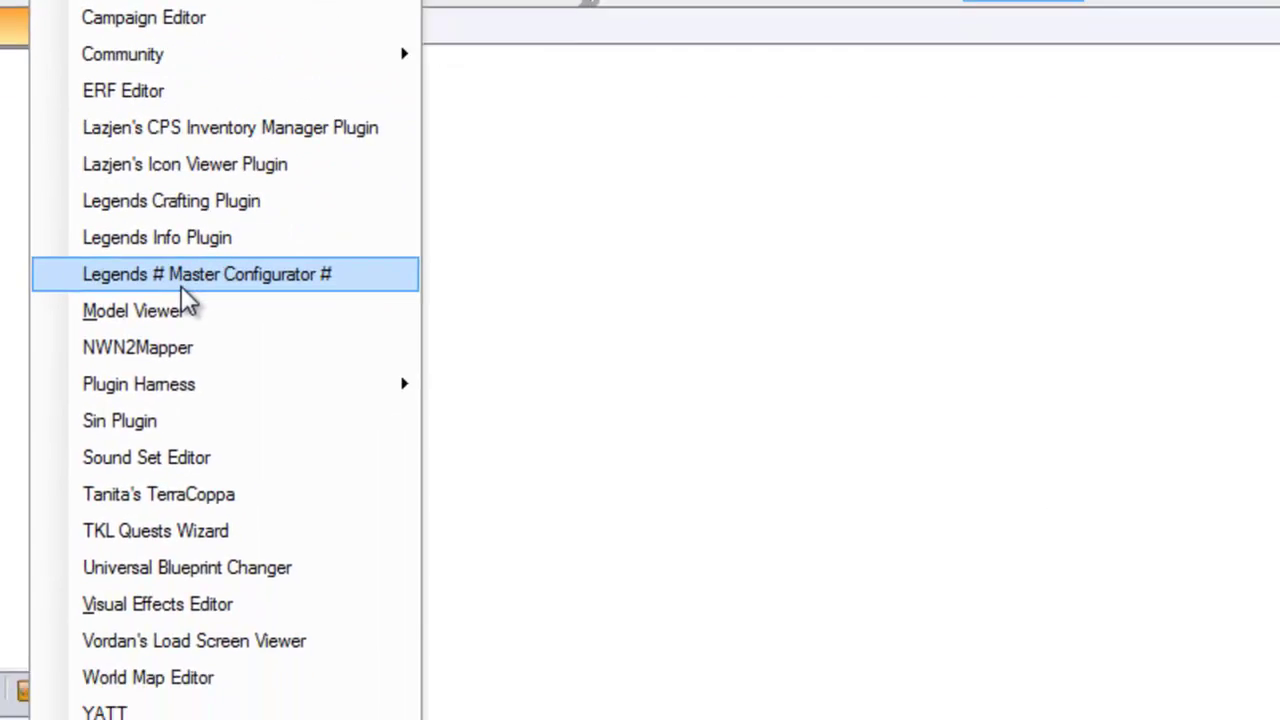
{"action": "left_click", "coordinate": [467, 472]}
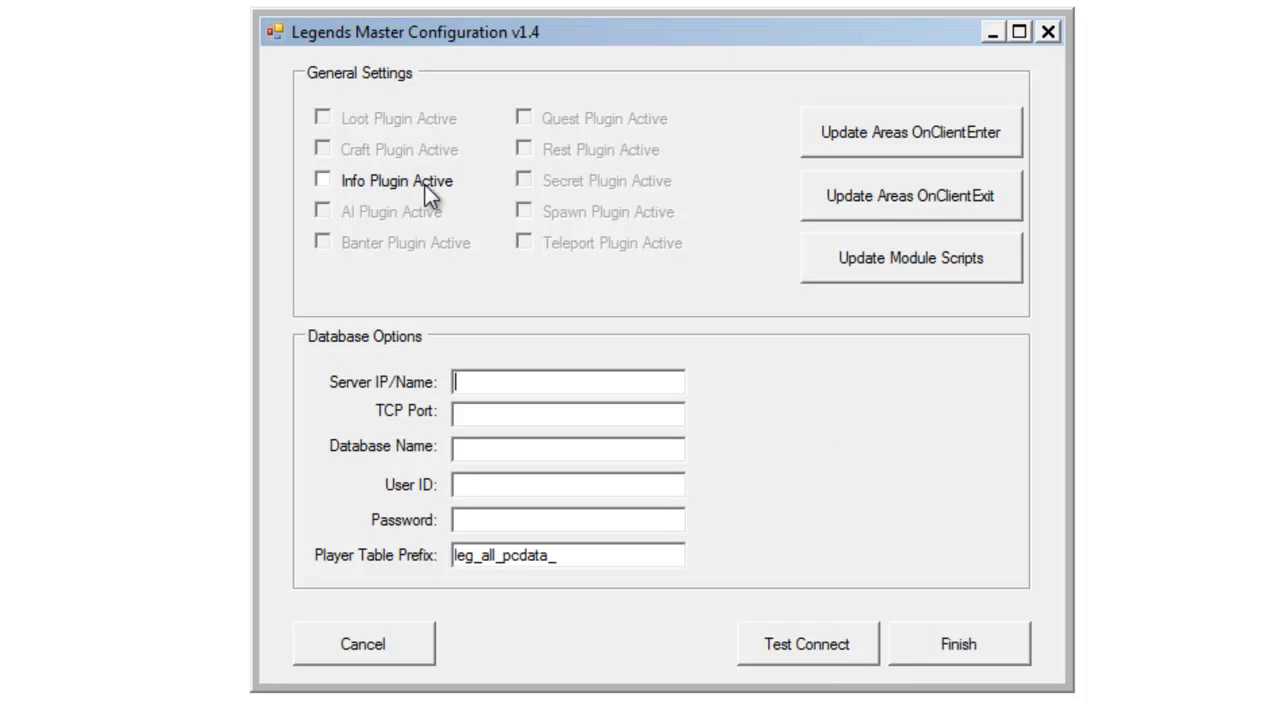
{"action": "left_click", "coordinate": [324, 182]}
{"action": "left_click", "coordinate": [508, 384]}
{"action": "type", "text": "192.168.10"}
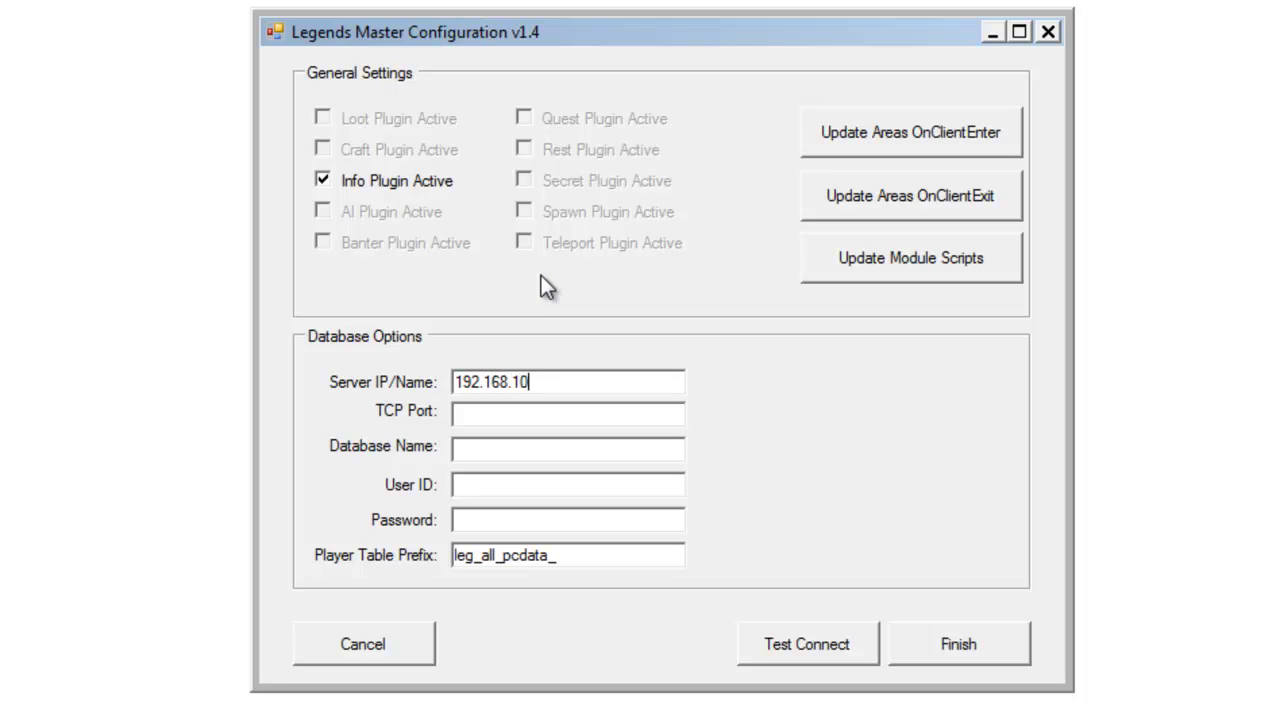
{"action": "type", "text": ".30"}
{"action": "key", "text": "Tab"}
Enter TCP port 3306, database name legendsquest, and the database user ID and password
{"action": "type", "text": "3306"}
{"action": "type", "text": "legendsquest"}
{"action": "key", "text": "Tab"}
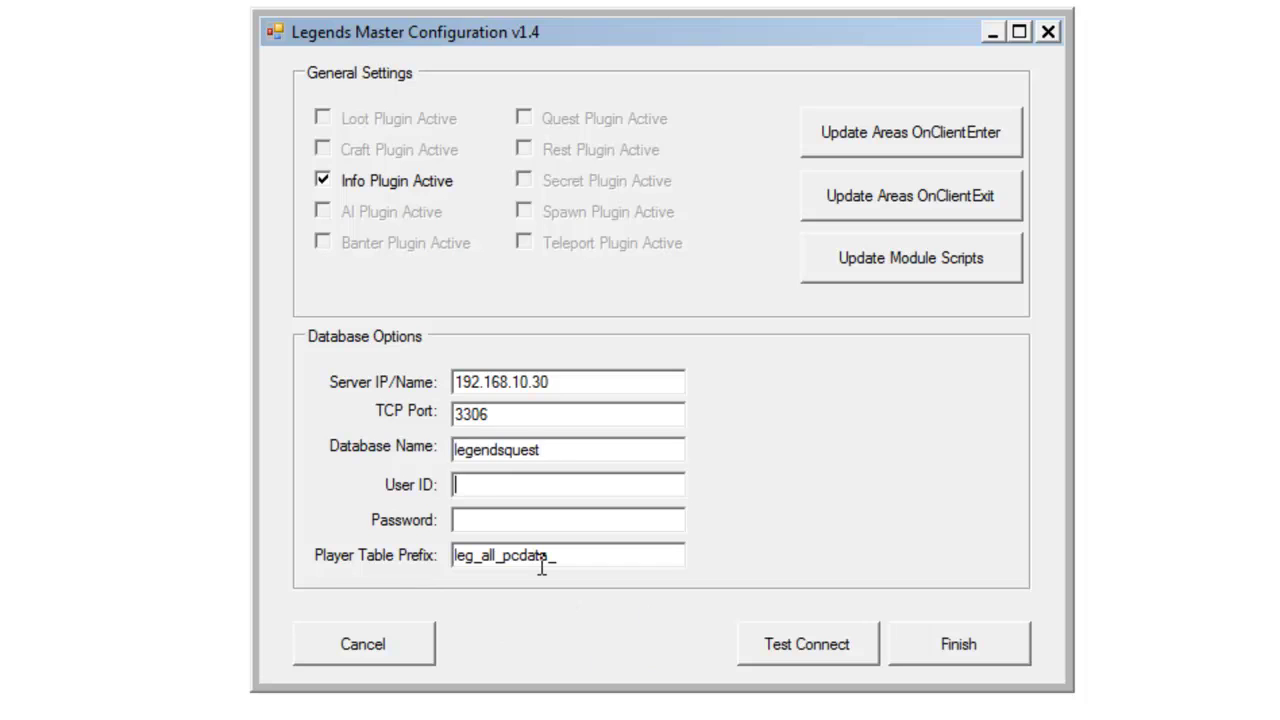
{"action": "type", "text": "nwn2user"}
{"action": "key", "text": "Tab"}
{"action": "type", "text": "passs"}
Test the connection, correct the rejected password, and retest until it succeeds
{"action": "left_click", "coordinate": [796, 643]}
{"action": "left_click", "coordinate": [815, 462]}
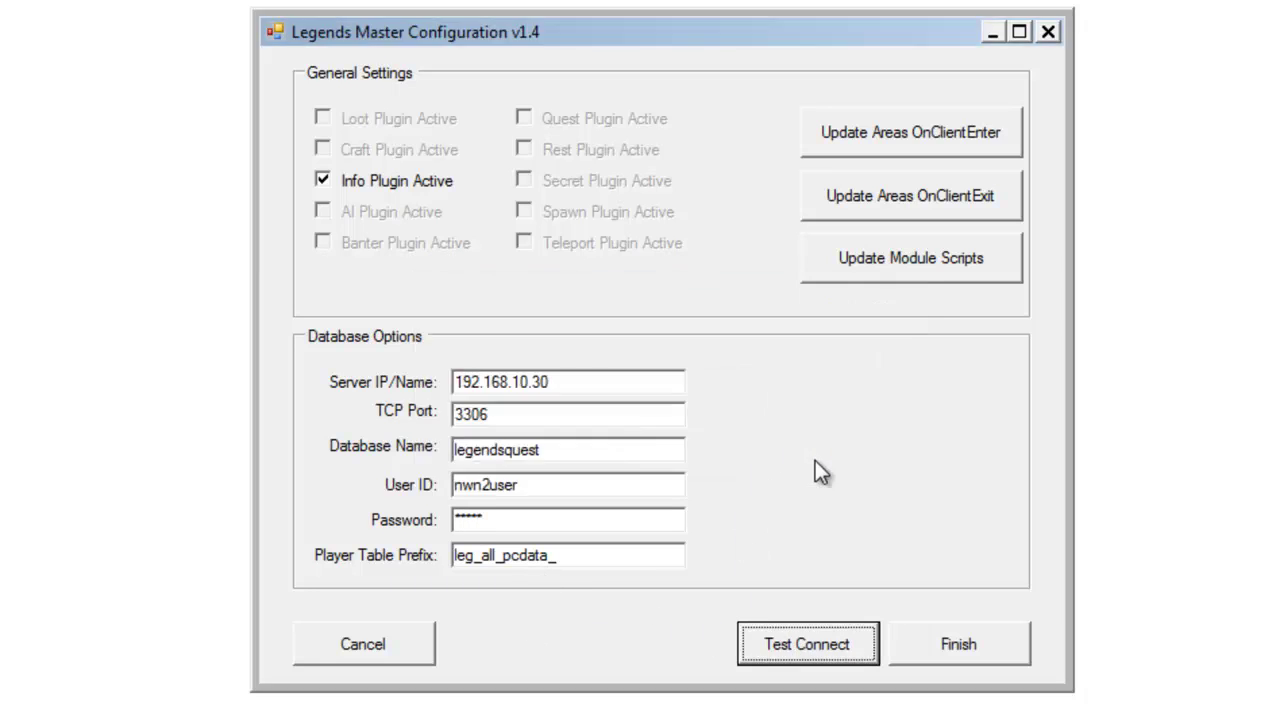
{"action": "left_click_drag", "start_coordinate": [571, 517], "coordinate": [404, 519]}
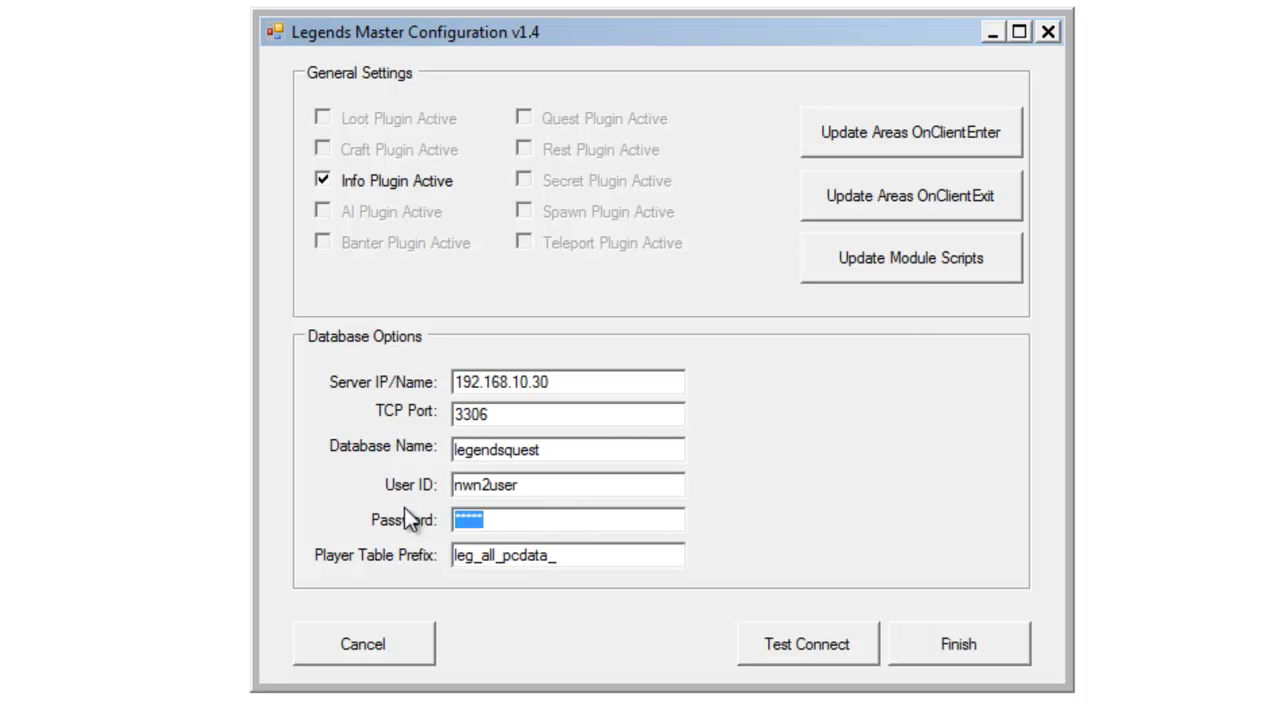
{"action": "type", "text": "*********"}
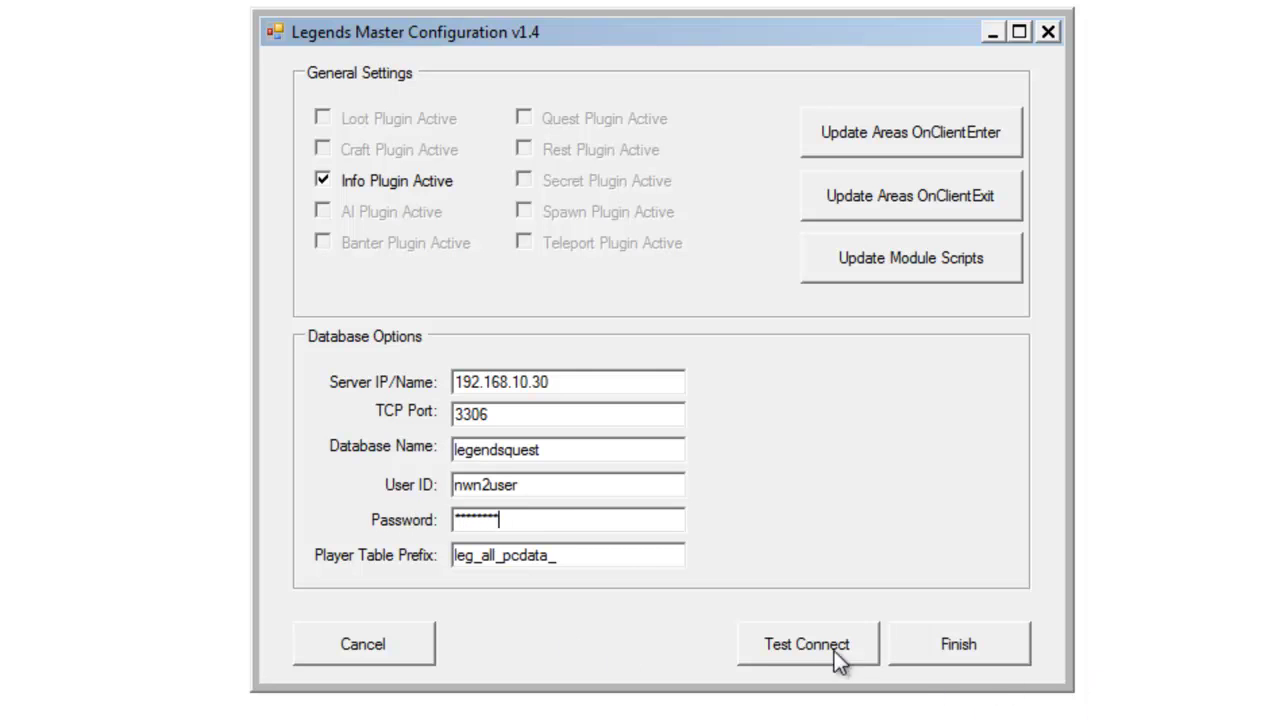
{"action": "left_click", "coordinate": [817, 640]}
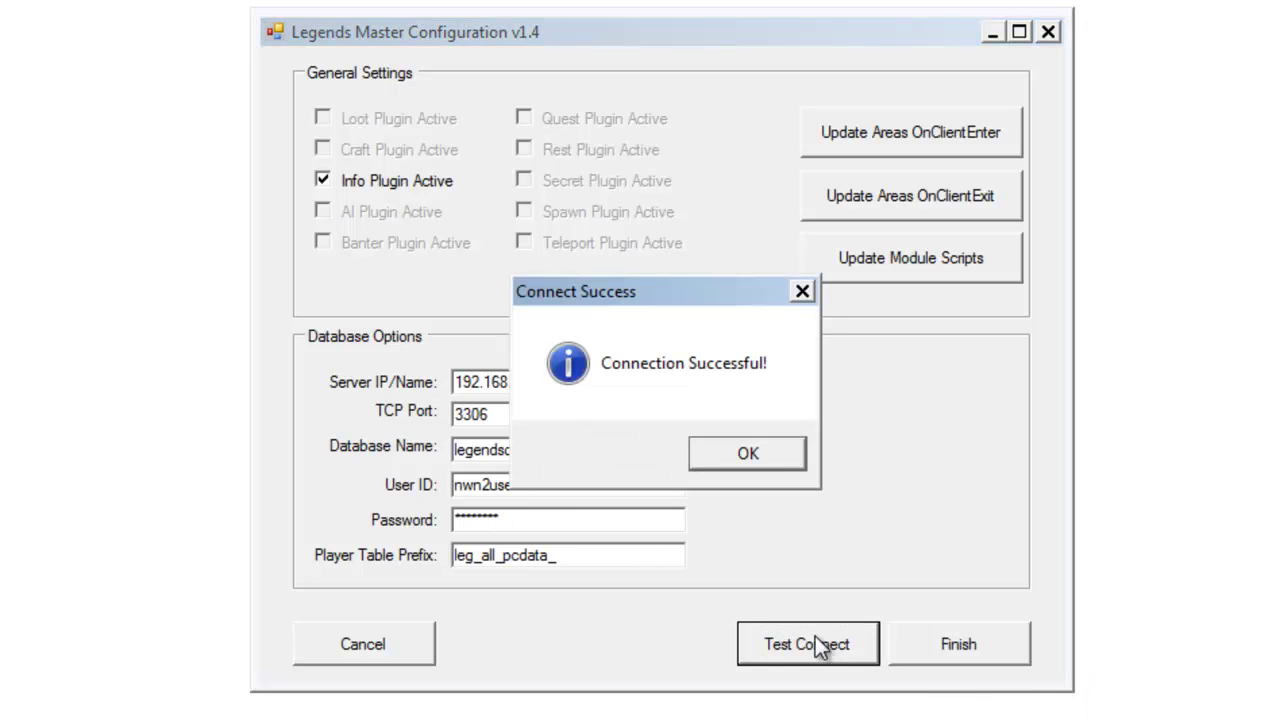
{"action": "left_click", "coordinate": [775, 452]}
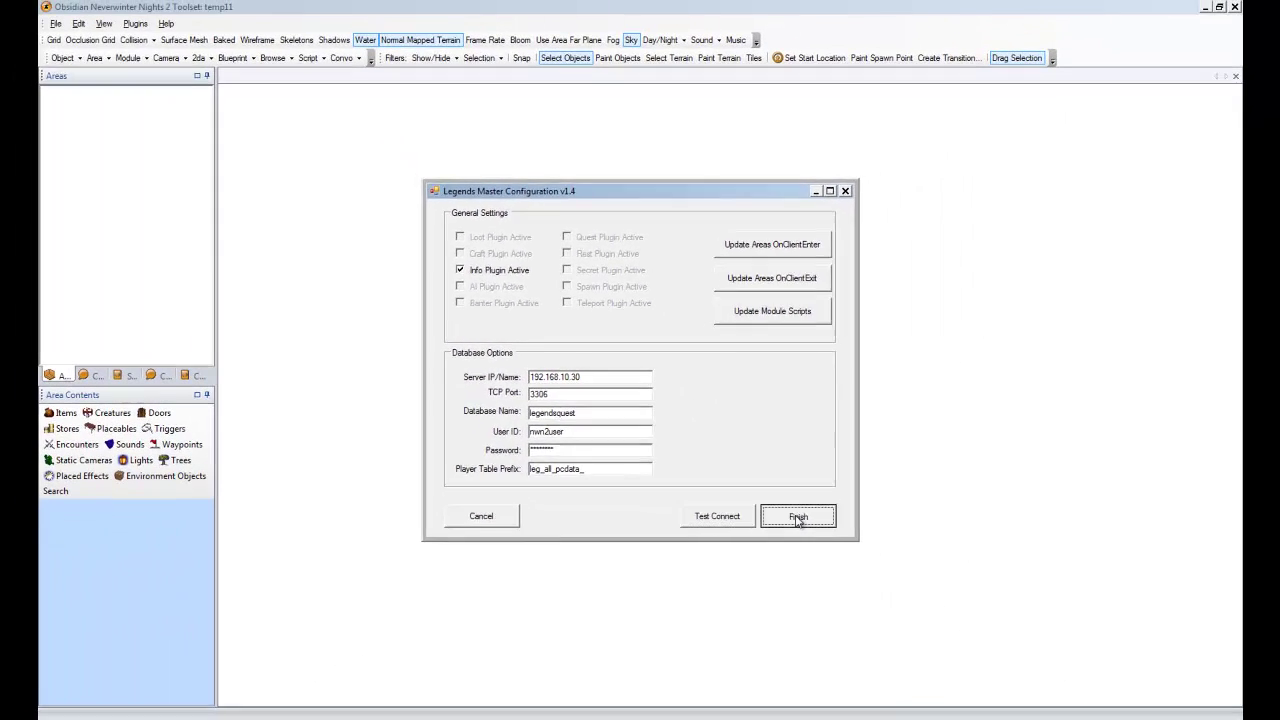
Save the configuration and reopen the Legends Master Configurator
{"action": "left_click", "coordinate": [954, 643]}
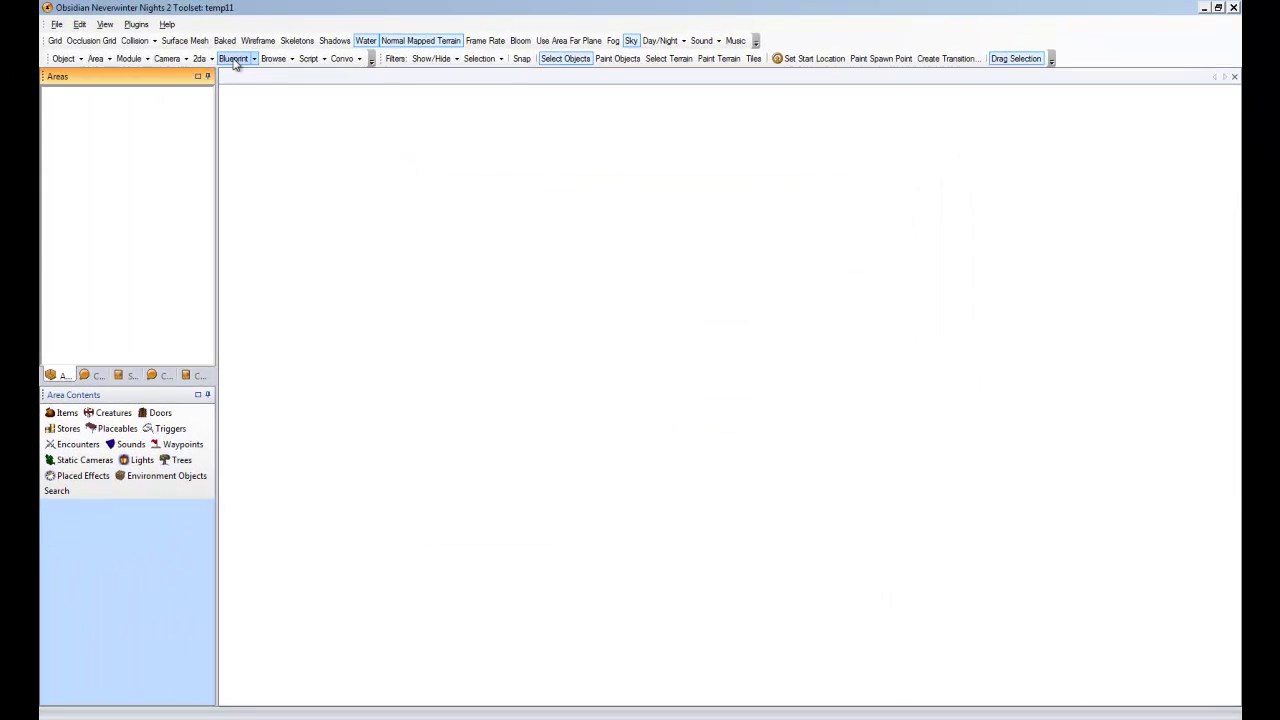
{"action": "left_click", "coordinate": [136, 24]}
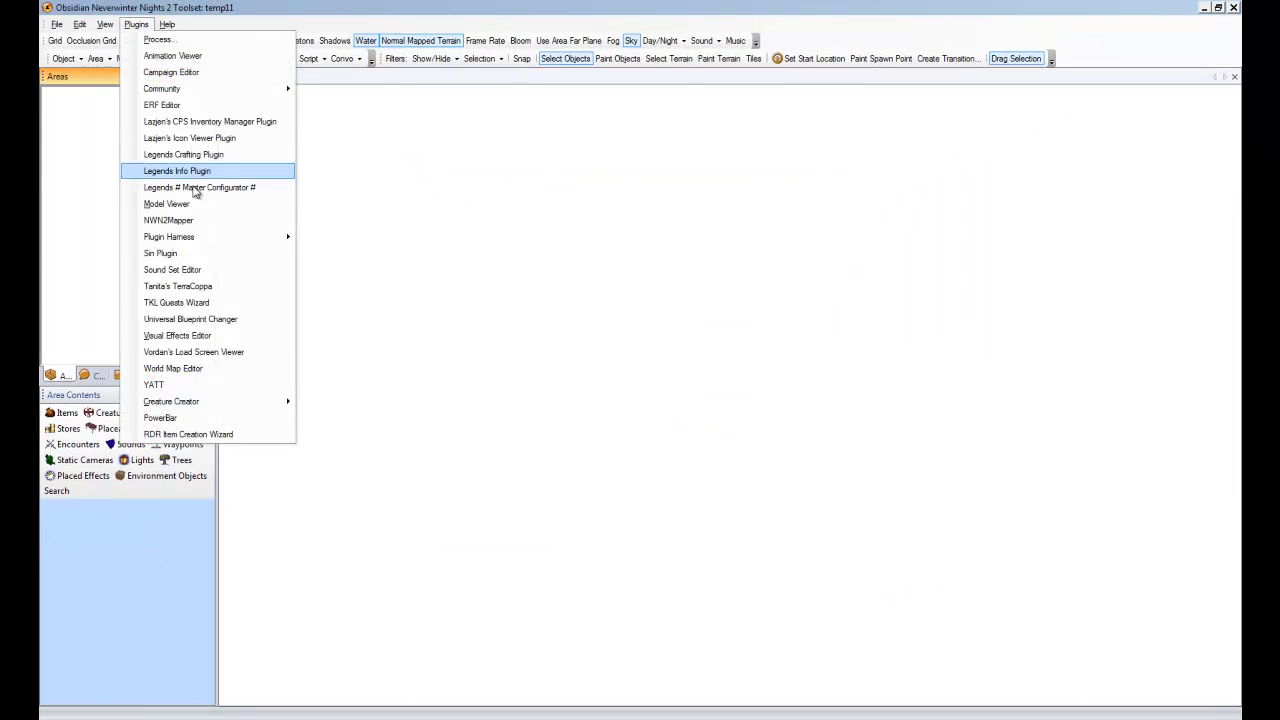
{"action": "mouse_move", "coordinate": [200, 244]}
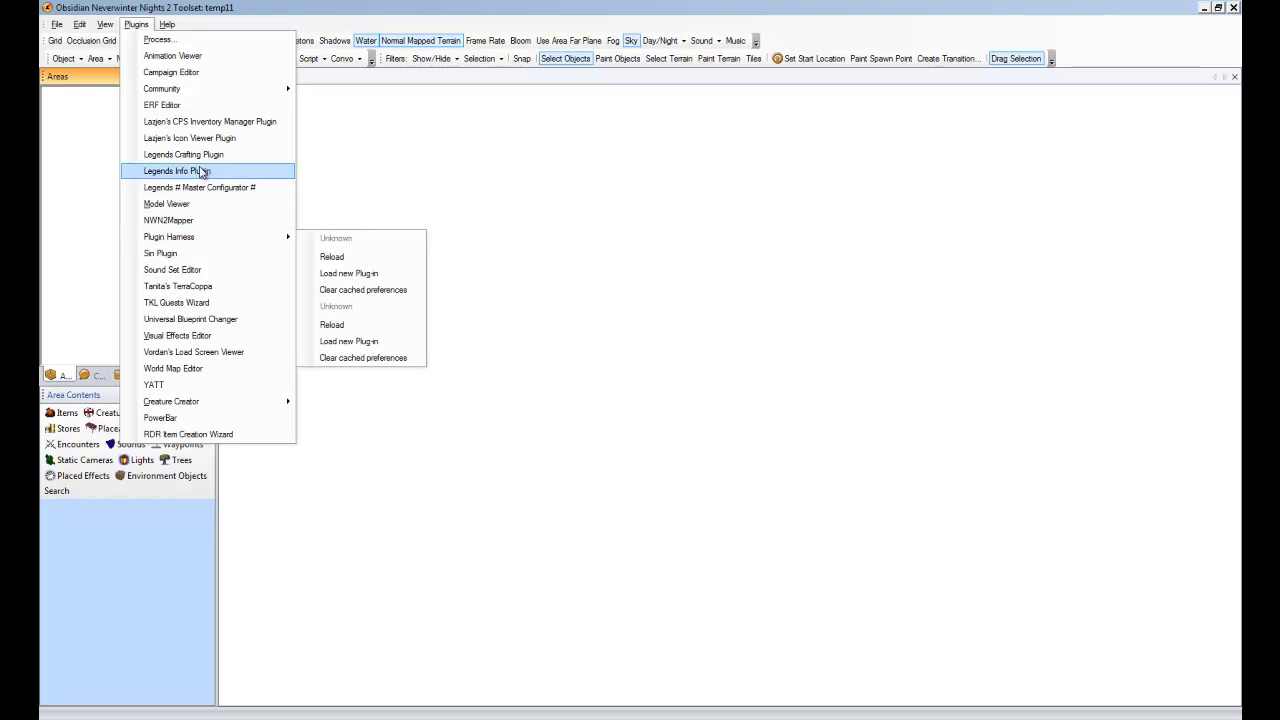
{"action": "left_click", "coordinate": [170, 187]}
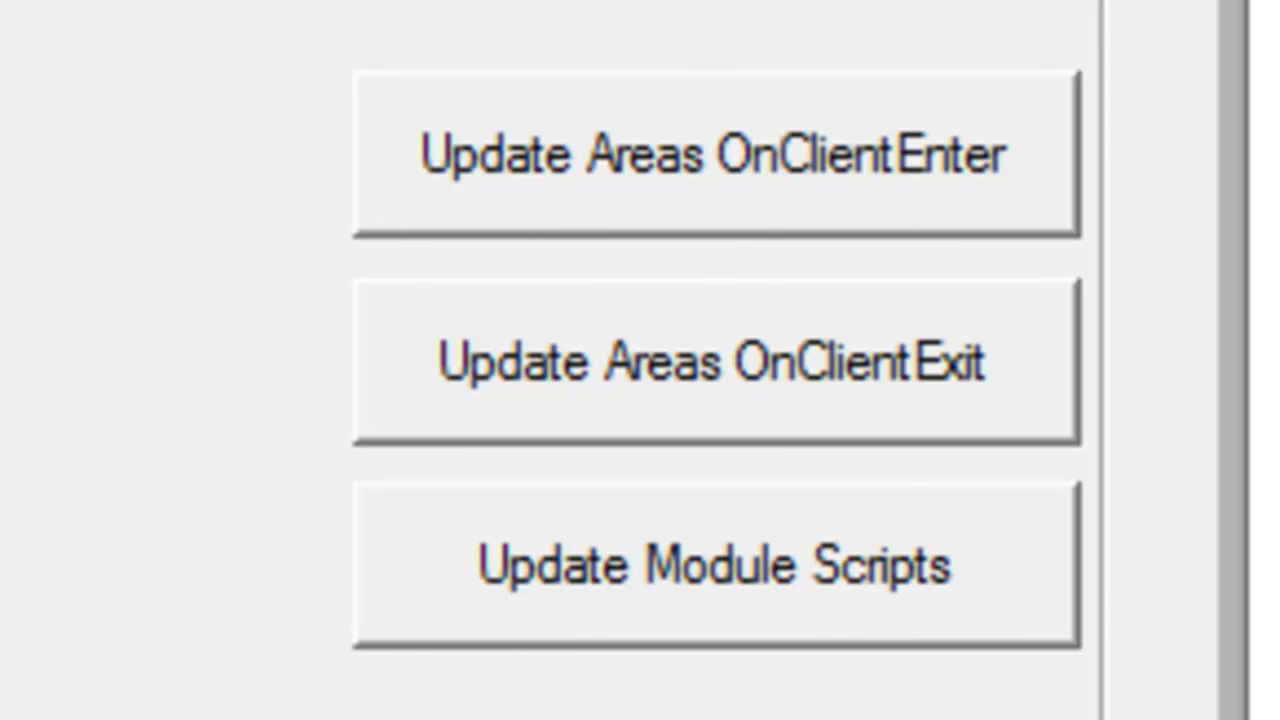
Update the module scripts with the Legends plugin scripts and close the configurator
{"action": "left_click", "coordinate": [590, 578]}
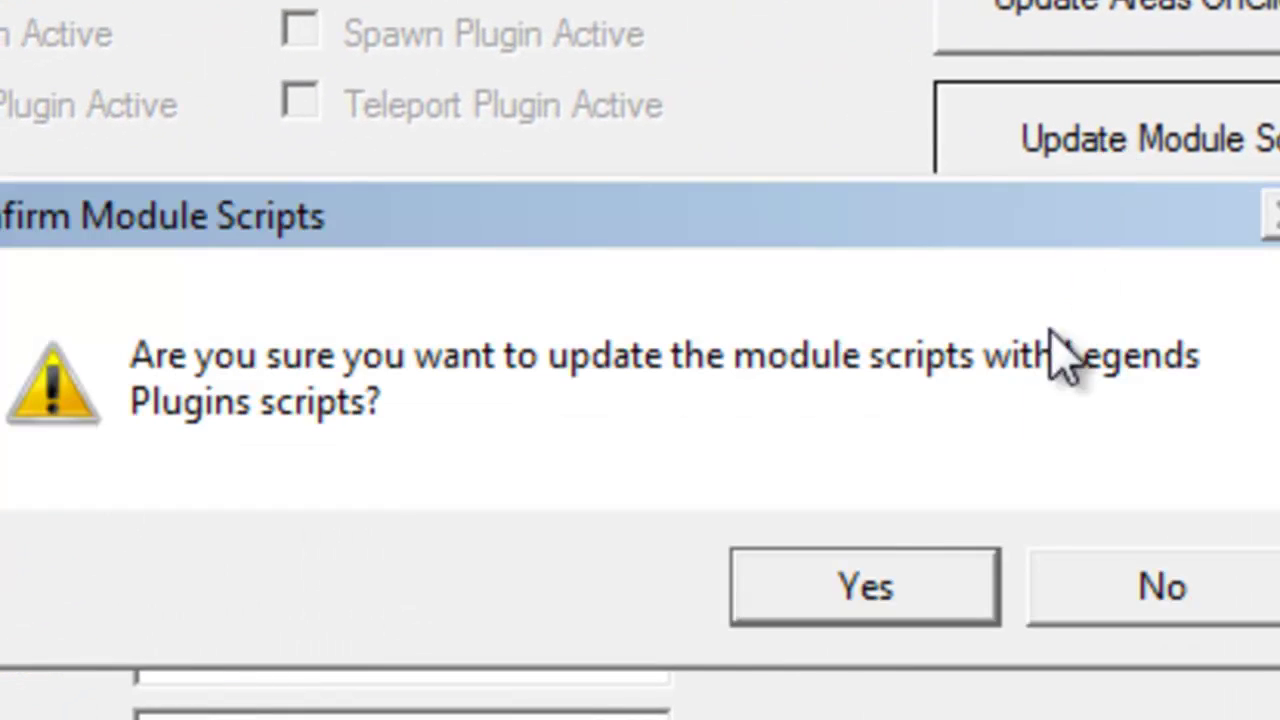
{"action": "left_click", "coordinate": [914, 582]}
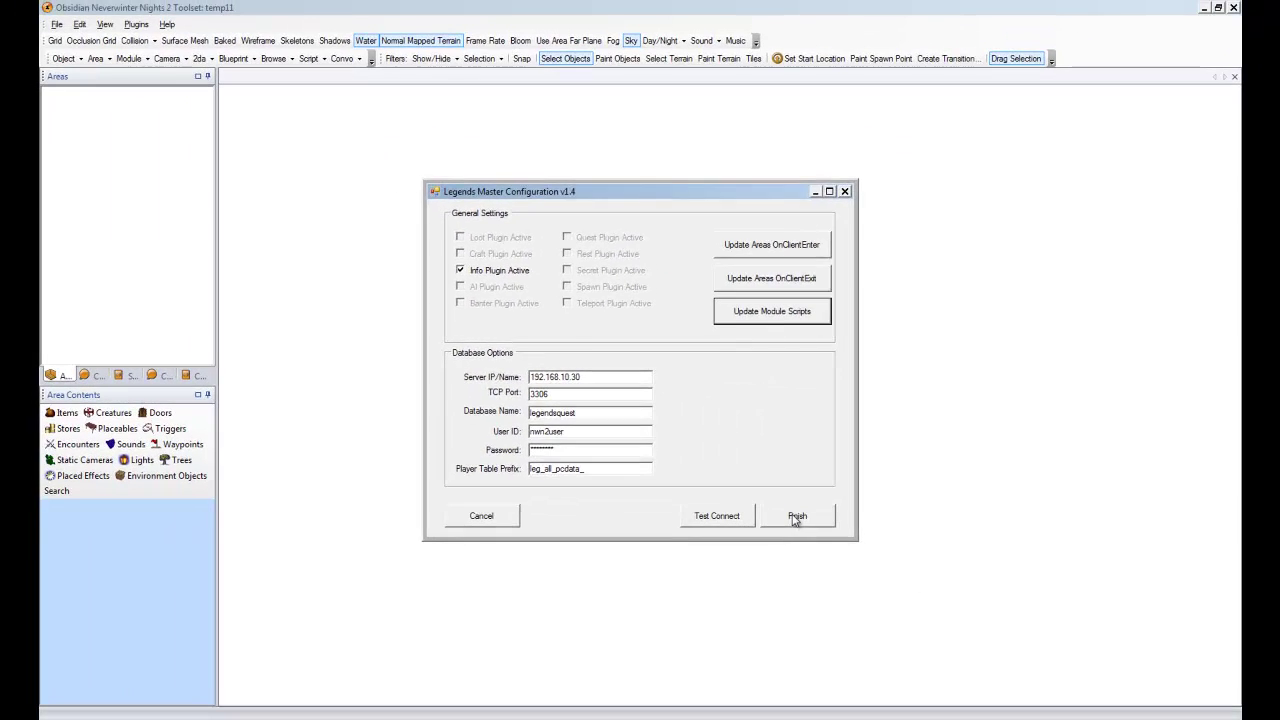
{"action": "left_click", "coordinate": [796, 516]}
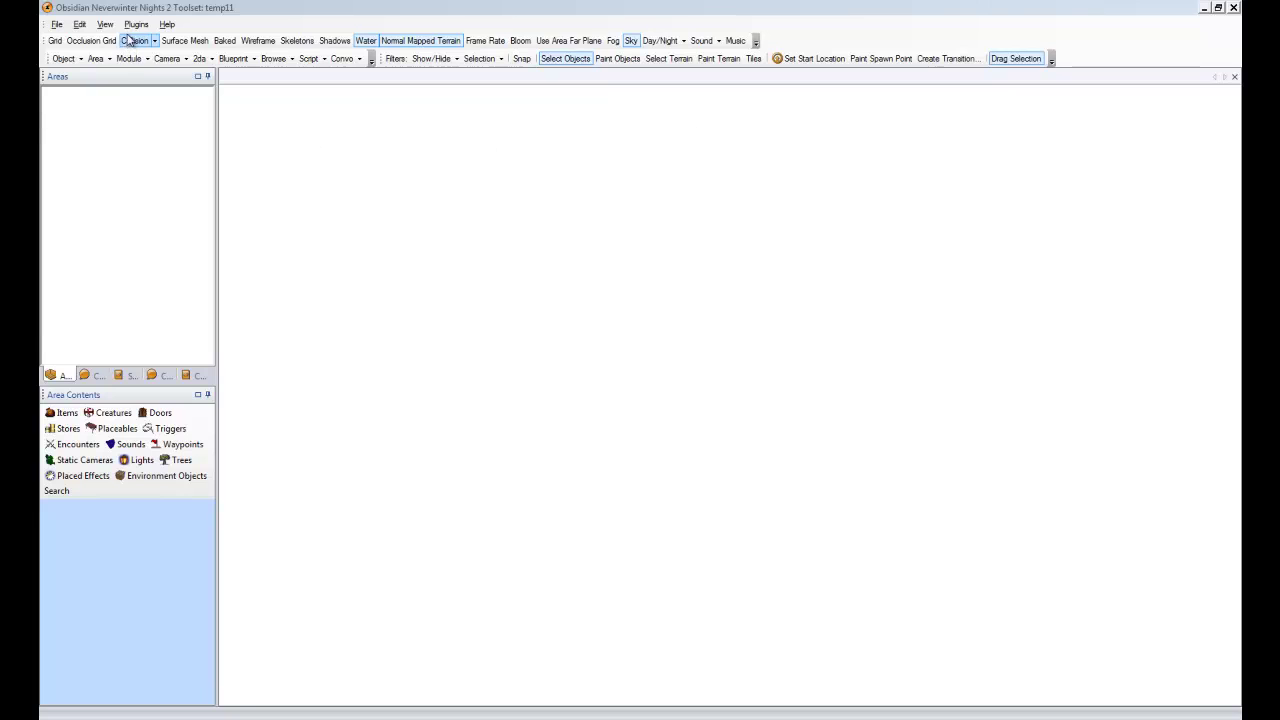
{"action": "left_click", "coordinate": [136, 24]}
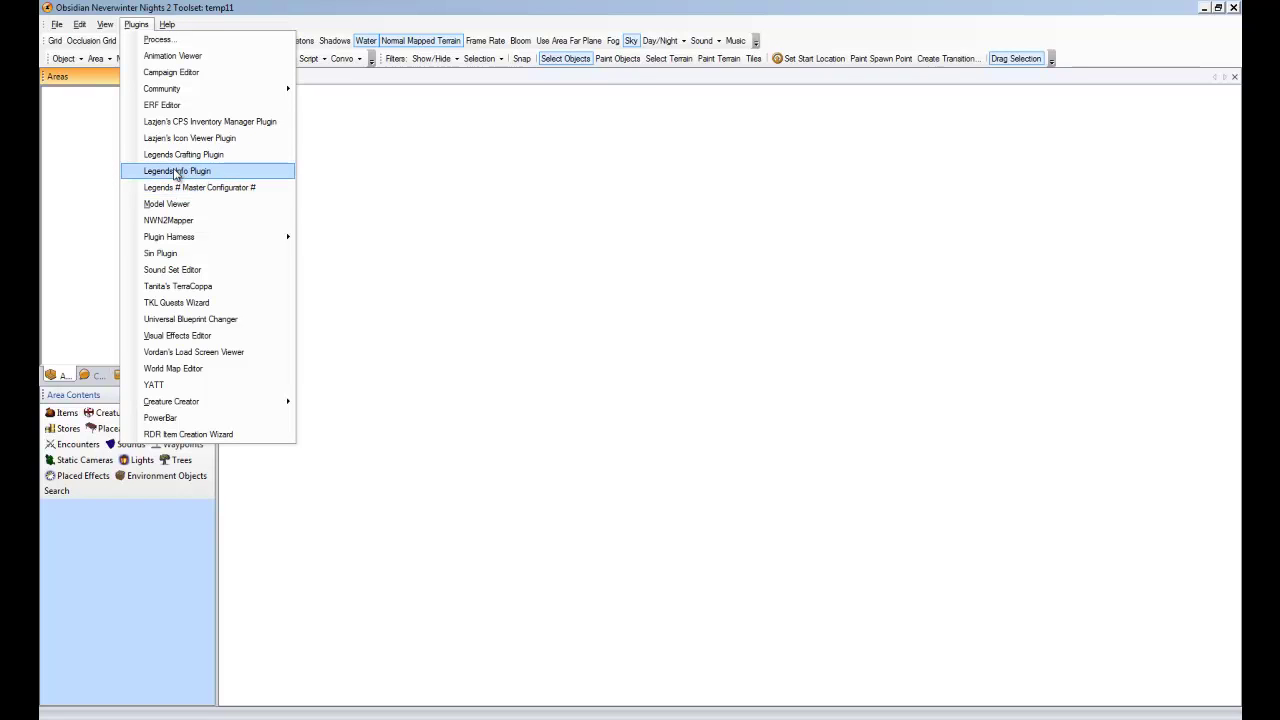
{"action": "left_click", "coordinate": [182, 174]}
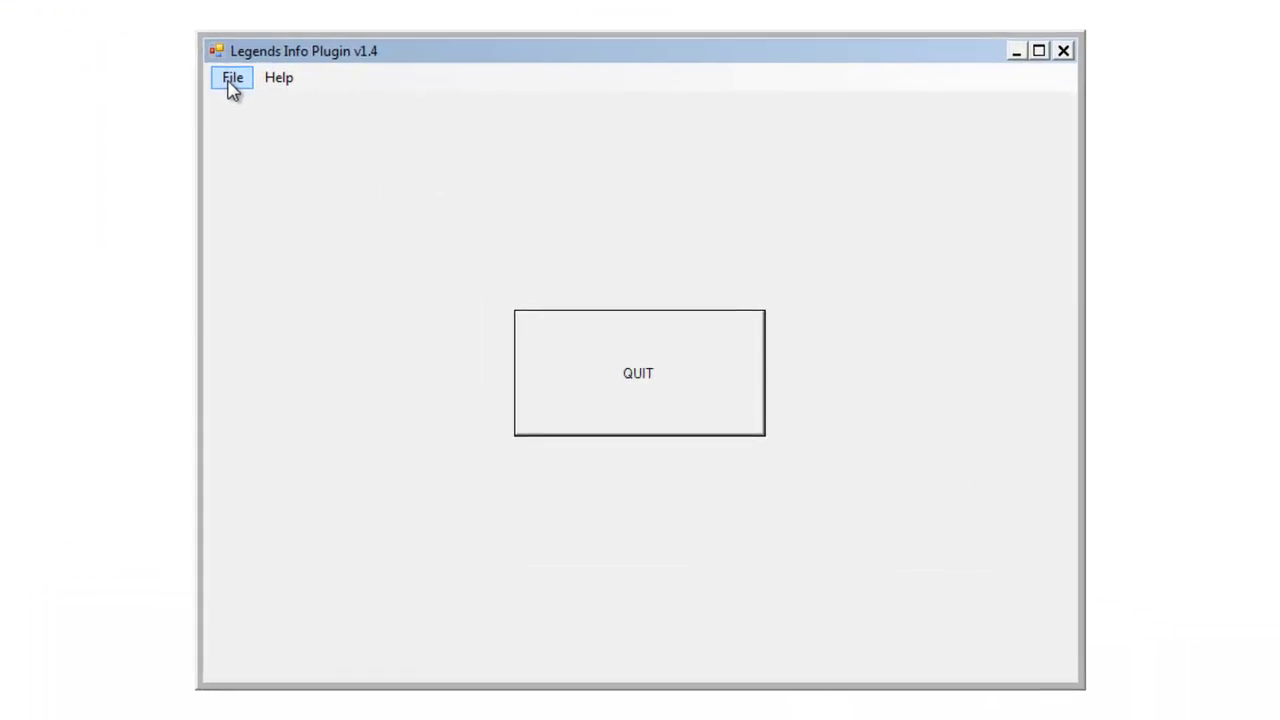
{"action": "left_click", "coordinate": [385, 183]}
{"action": "left_click", "coordinate": [390, 205]}
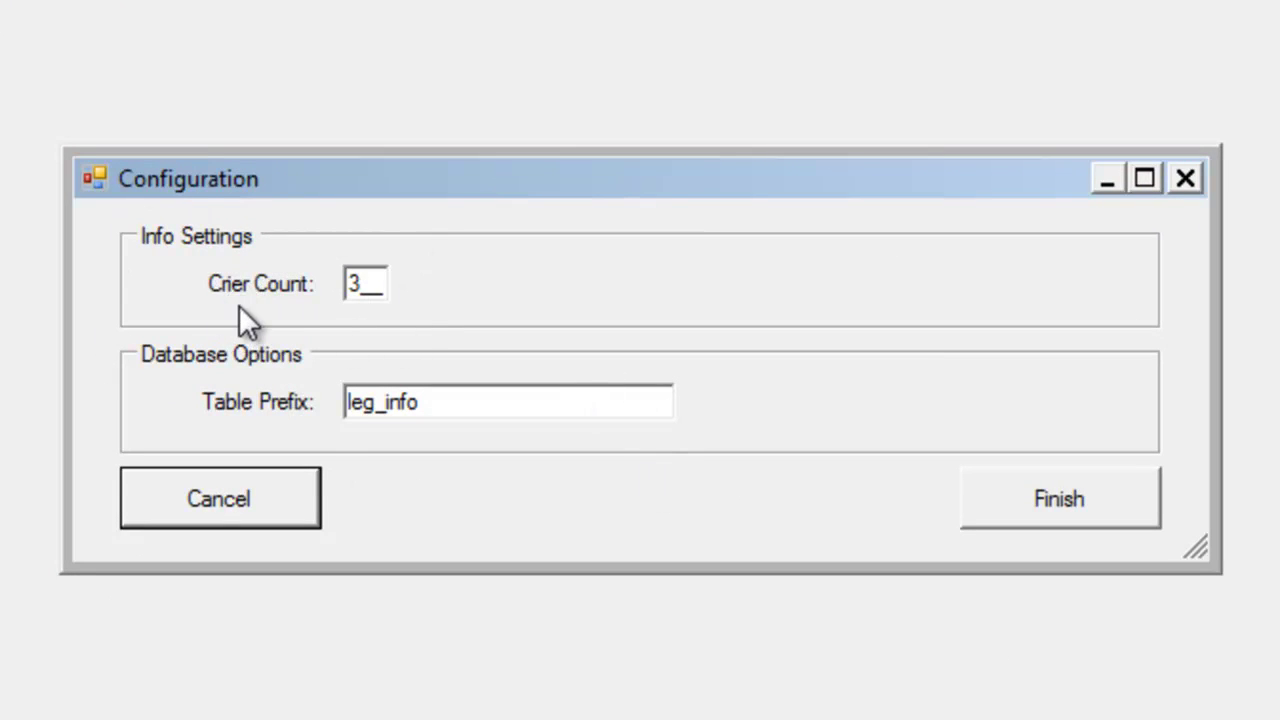
{"action": "double_click", "coordinate": [361, 287]}
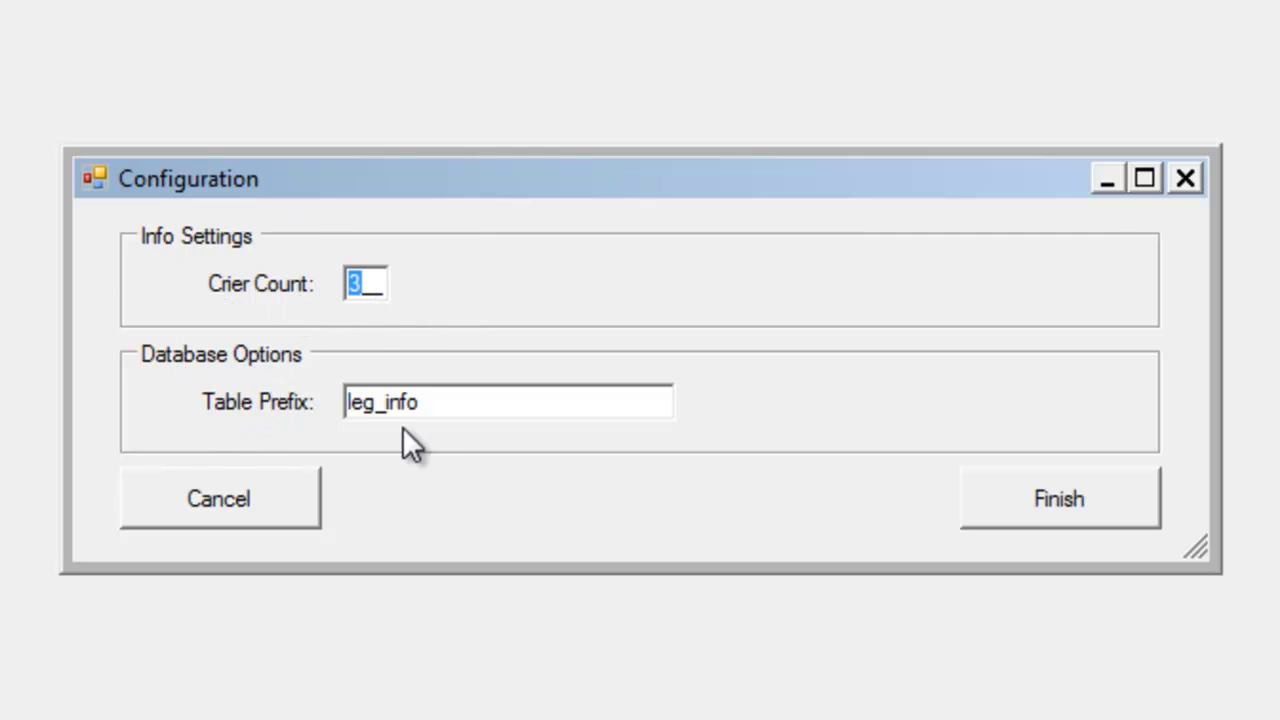
{"action": "left_click_drag", "start_coordinate": [486, 400], "coordinate": [289, 400]}
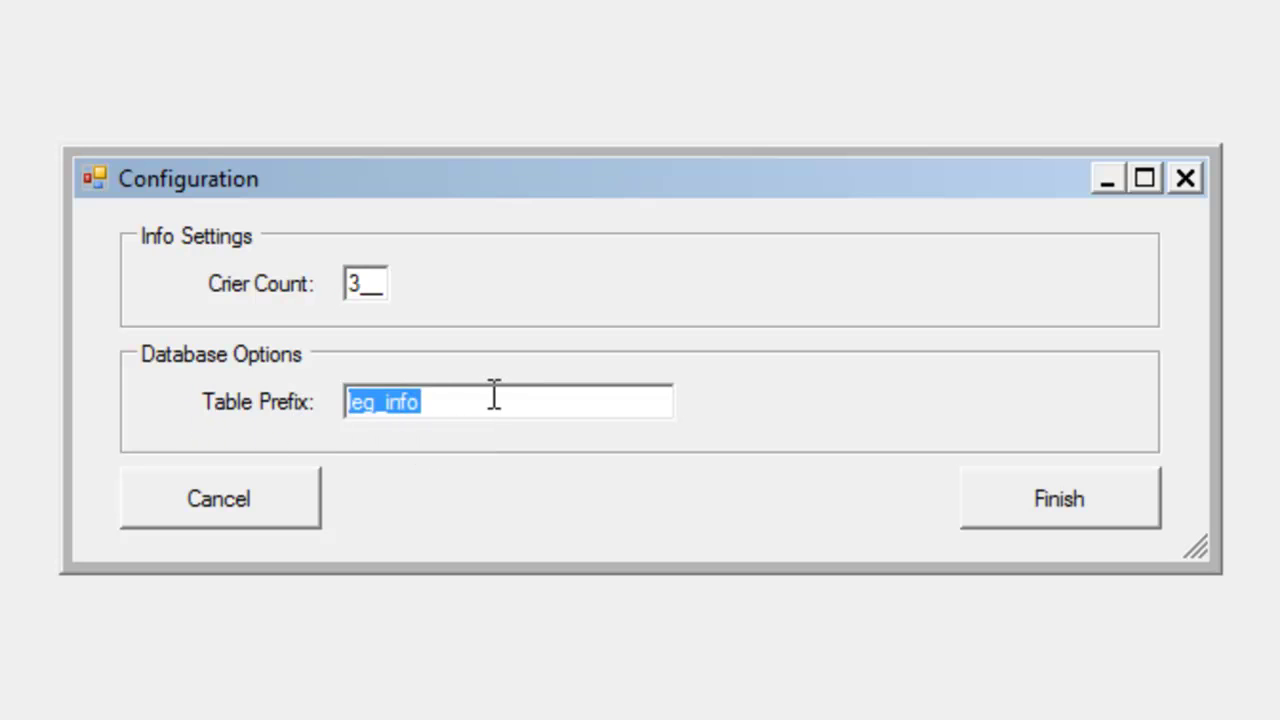
{"action": "left_click", "coordinate": [494, 395]}
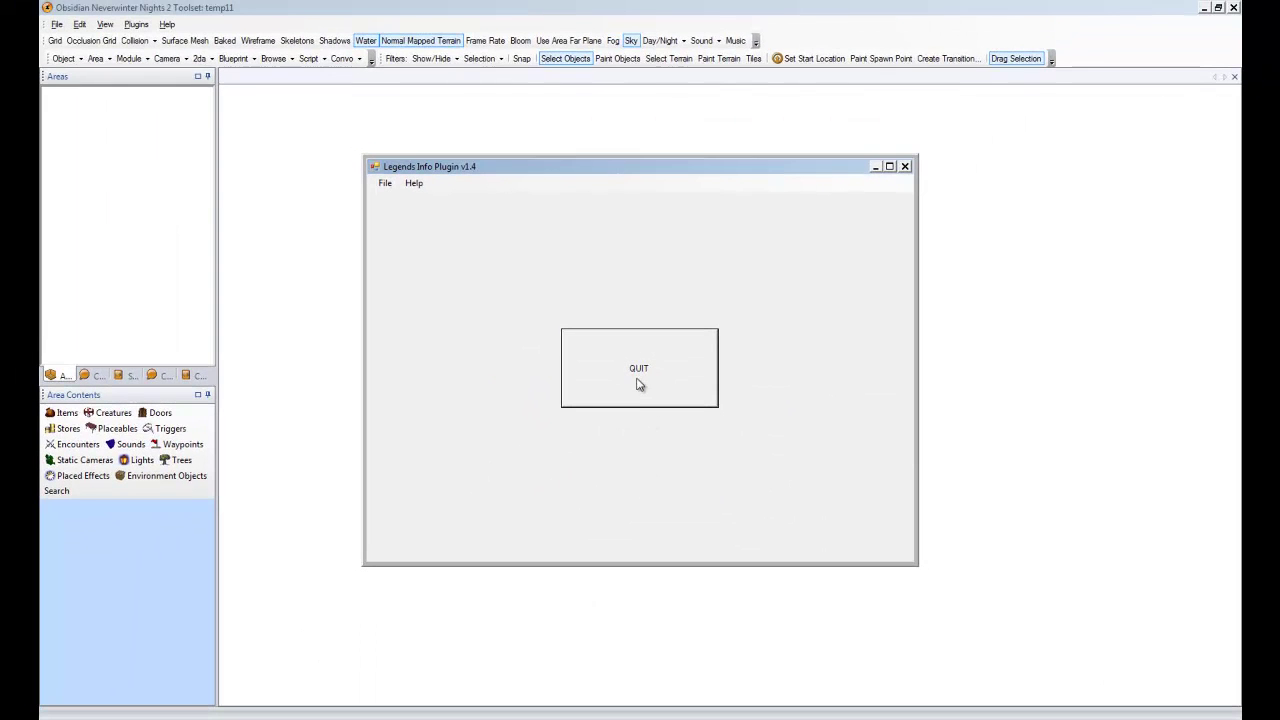
{"action": "left_click", "coordinate": [639, 384]}
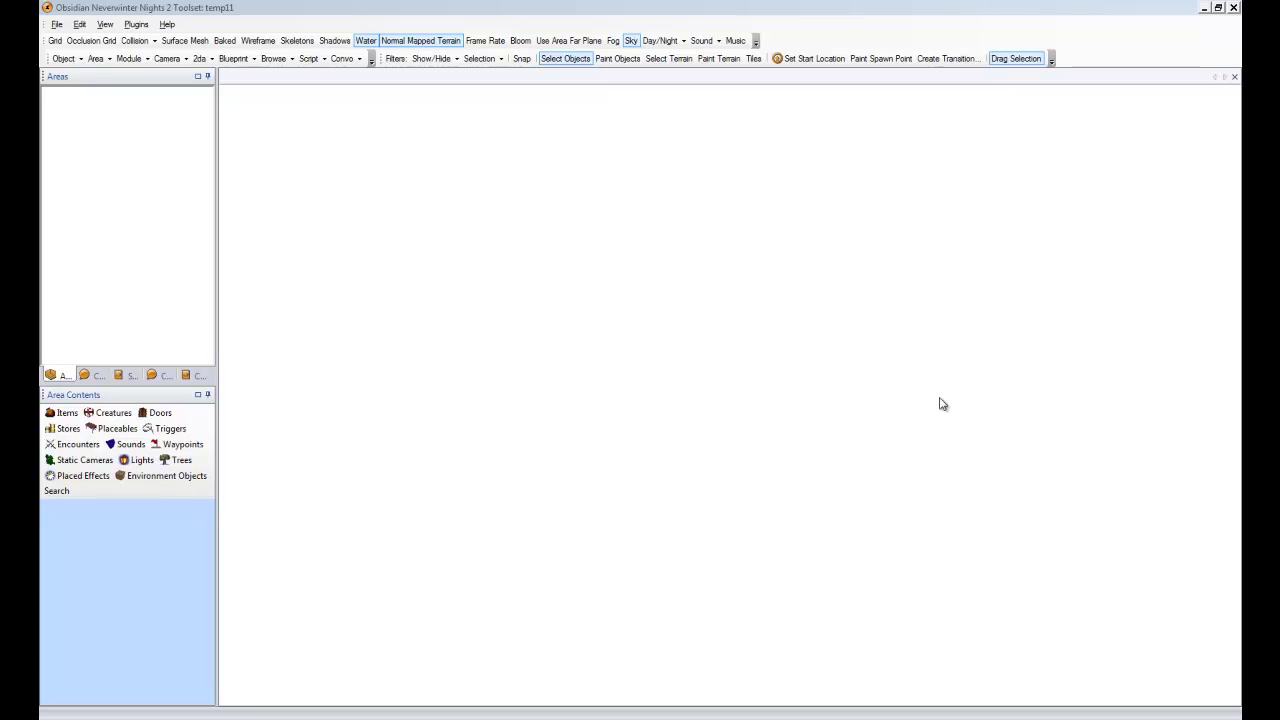
Create a new Tiny 4x4 area tagged 'Info Area' via File > New > Area
{"action": "left_click", "coordinate": [604, 8]}
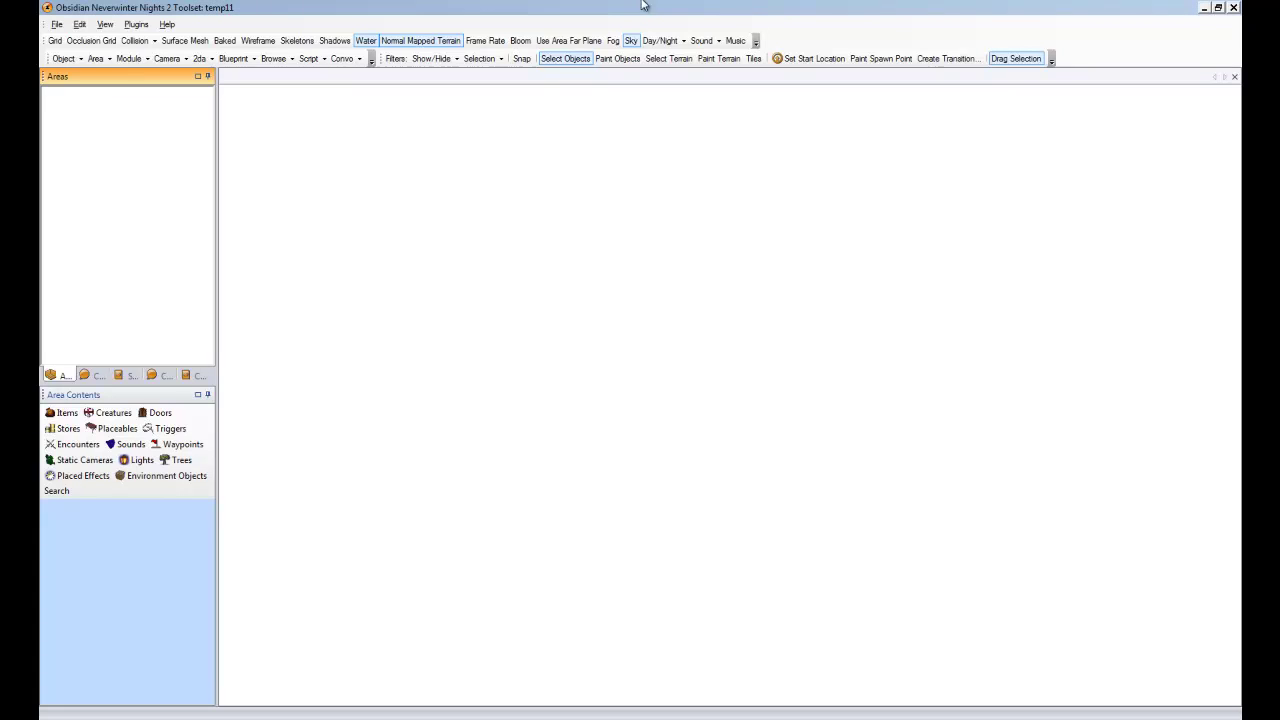
{"action": "left_click", "coordinate": [57, 24]}
{"action": "mouse_move", "coordinate": [78, 39]}
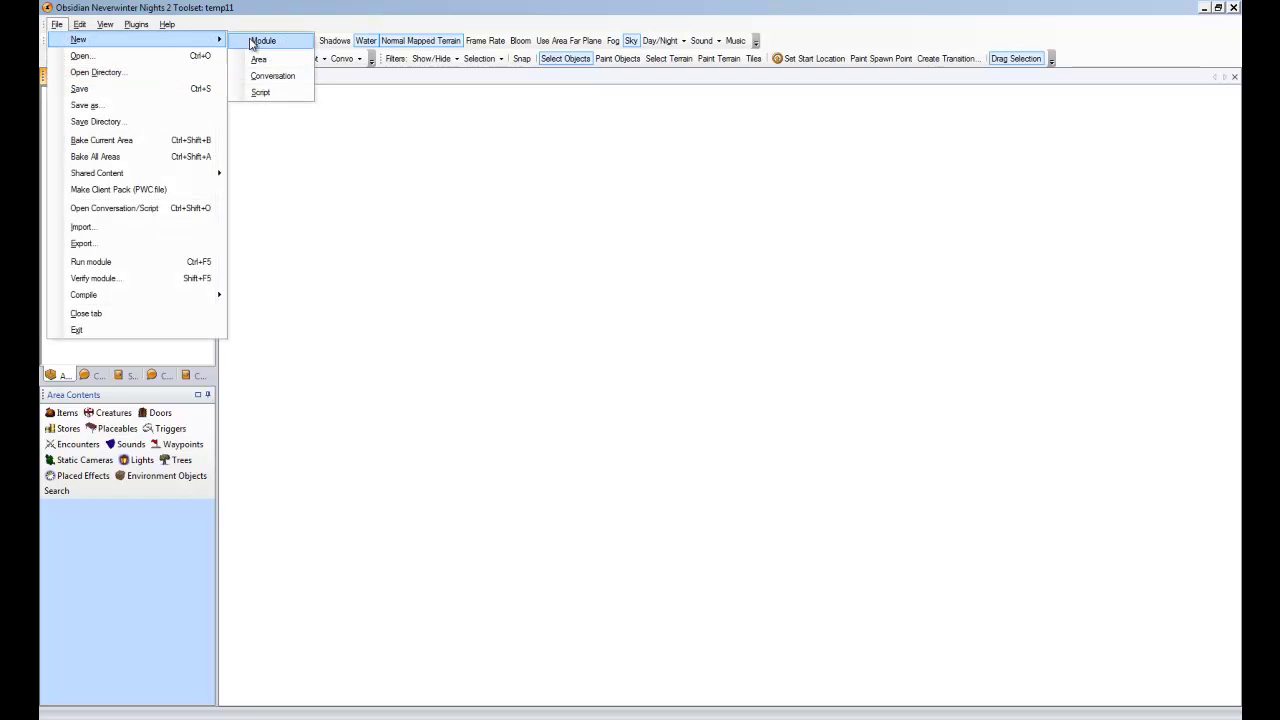
{"action": "left_click", "coordinate": [248, 56]}
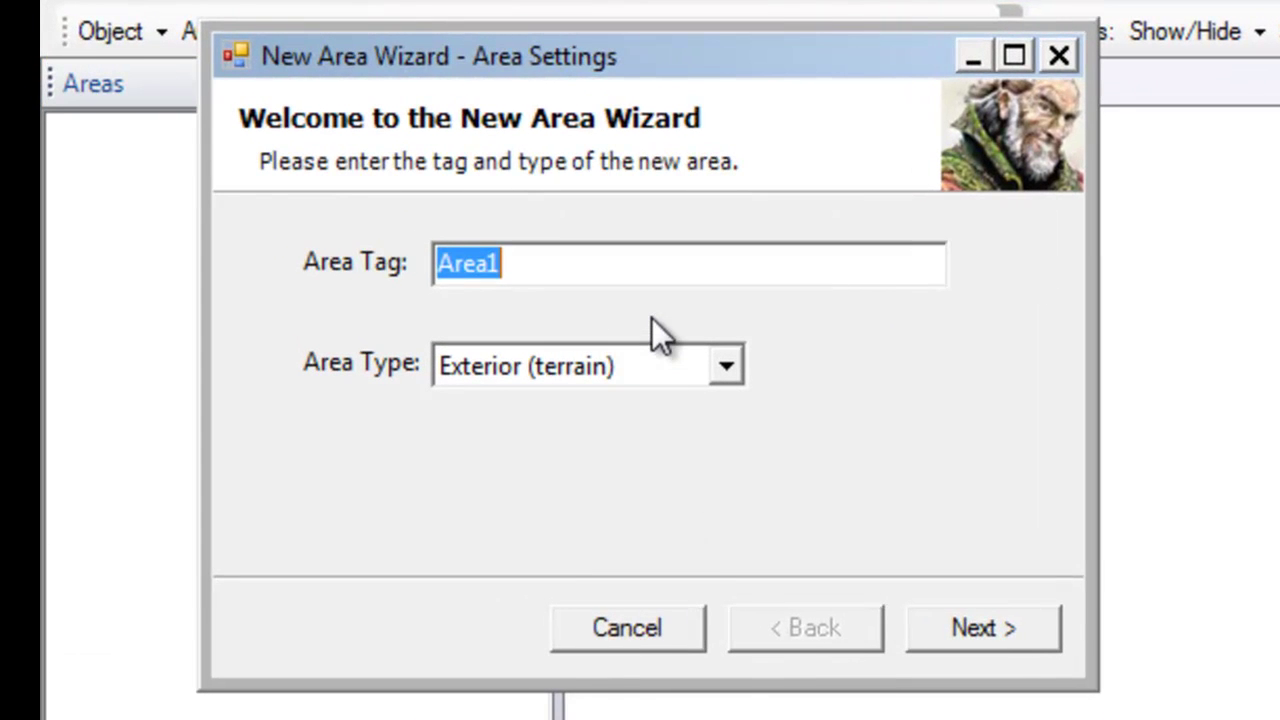
{"action": "type", "text": "Info Area"}
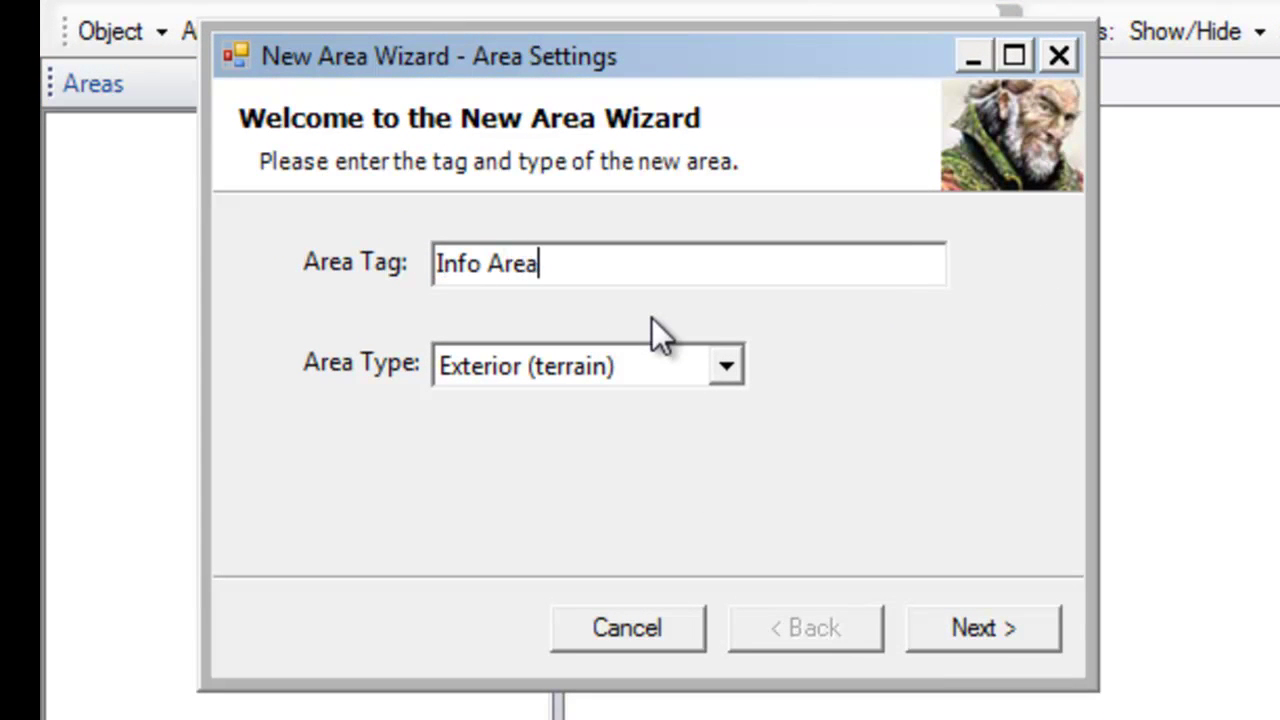
{"action": "left_click", "coordinate": [928, 628]}
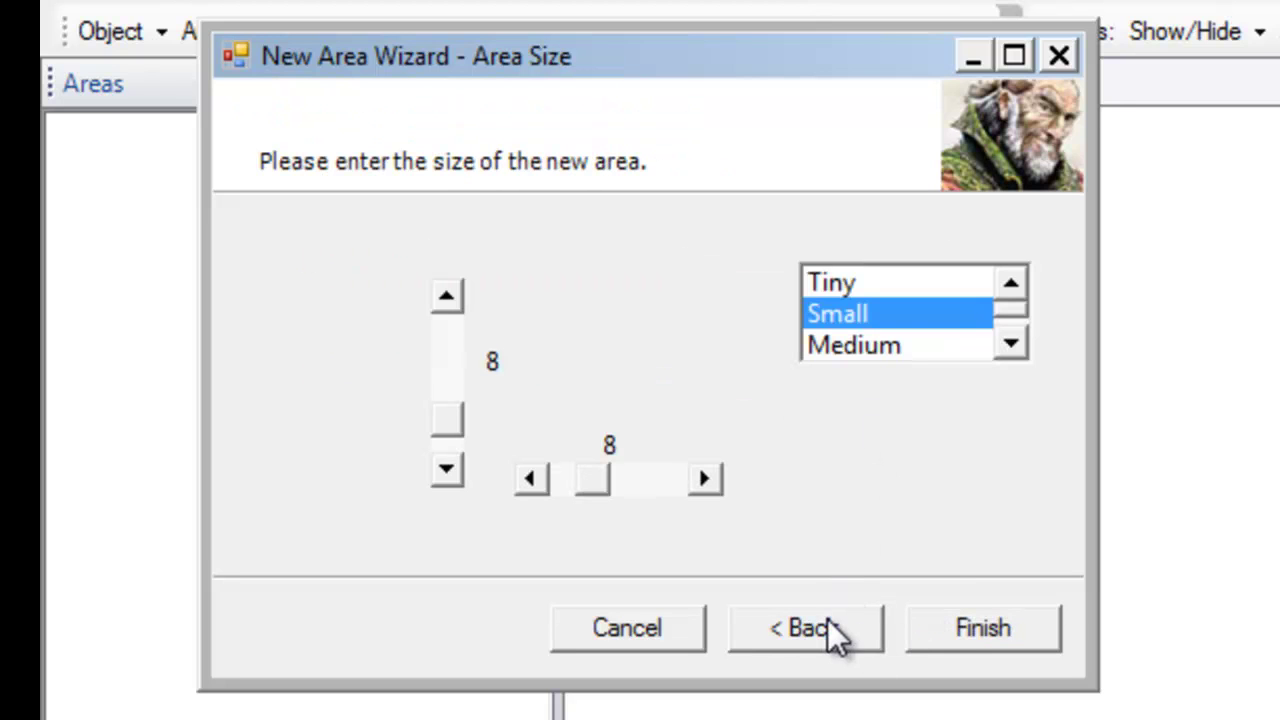
{"action": "left_click", "coordinate": [844, 280]}
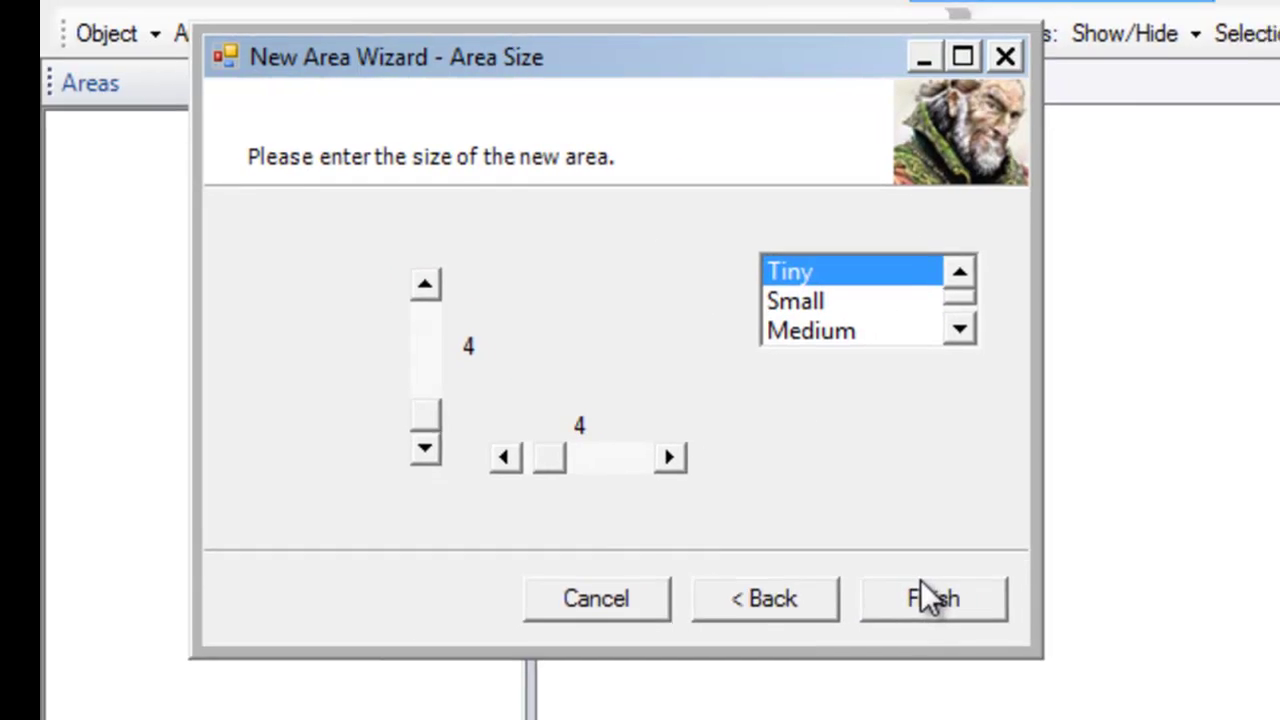
{"action": "left_click", "coordinate": [975, 630]}
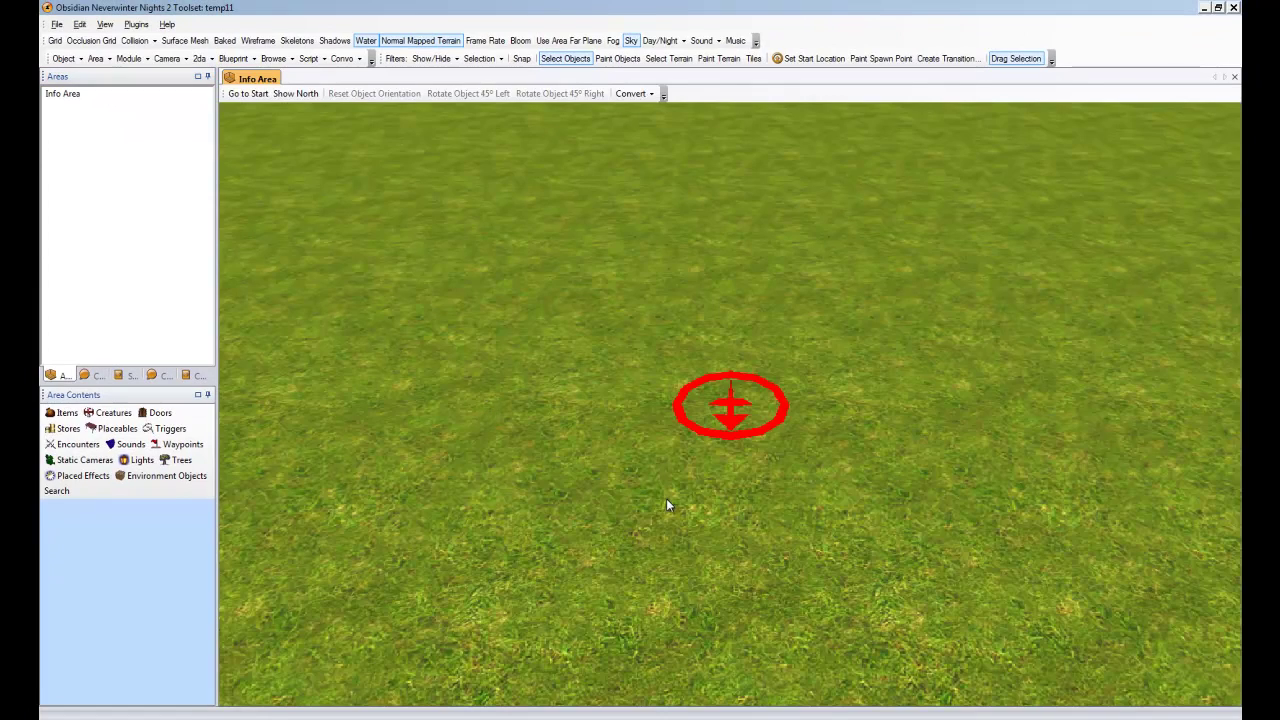
{"action": "scroll", "coordinate": [667, 500], "scroll_direction": "down", "scroll_amount": 4}
{"action": "scroll", "coordinate": [667, 498], "scroll_direction": "up", "scroll_amount": 1}
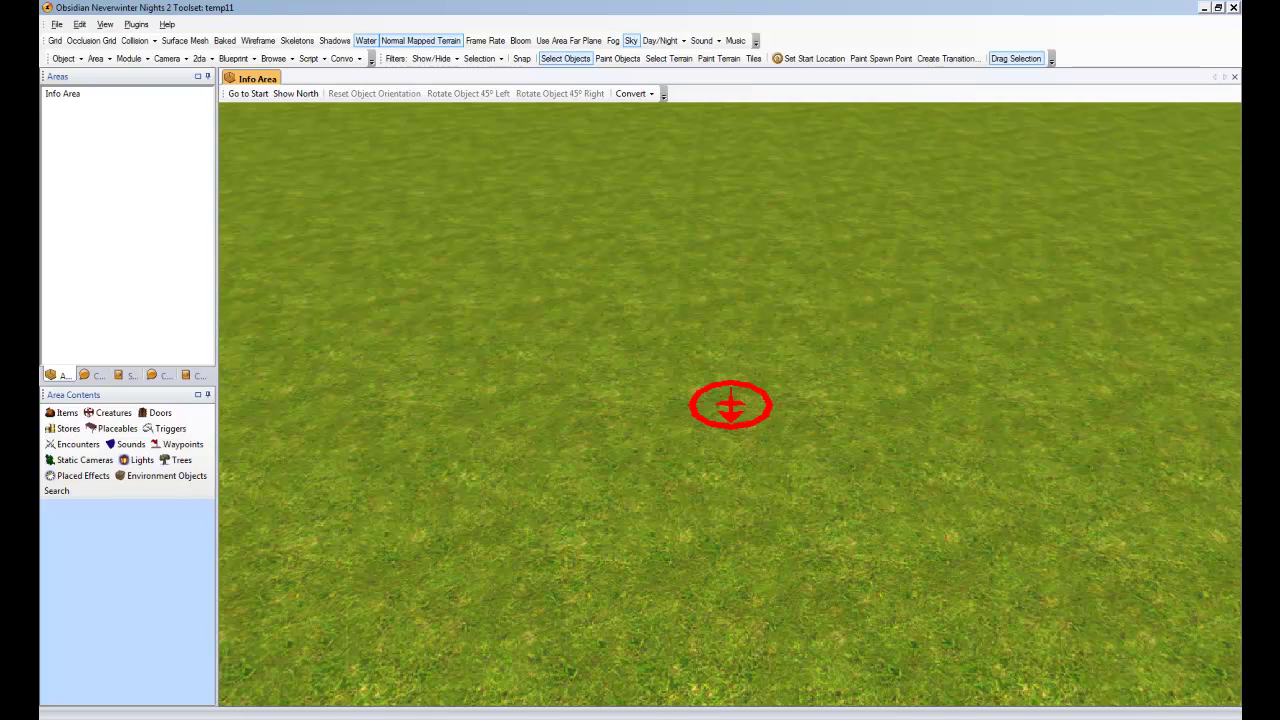
Outline a Legends Info Box trigger on the grass below the start marker, using the module Triggers blueprint
{"action": "mouse_move", "coordinate": [1173, 29]}
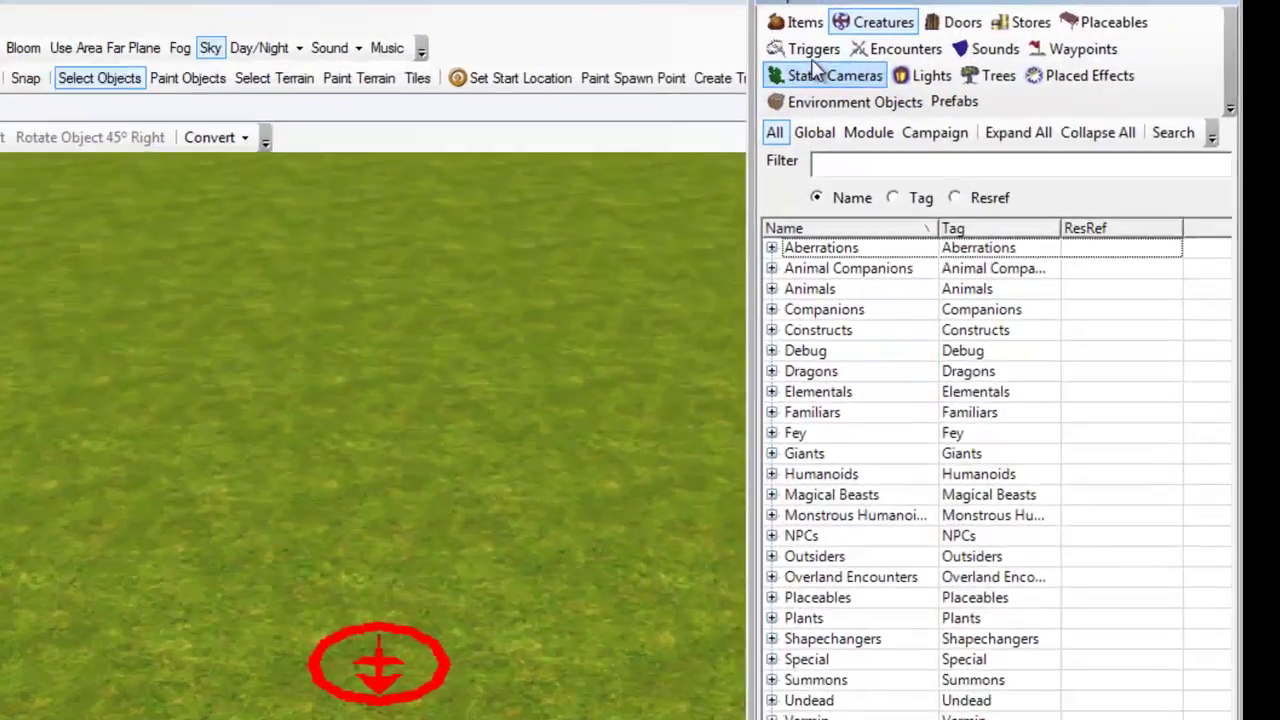
{"action": "left_click", "coordinate": [988, 43]}
{"action": "left_click", "coordinate": [1015, 93]}
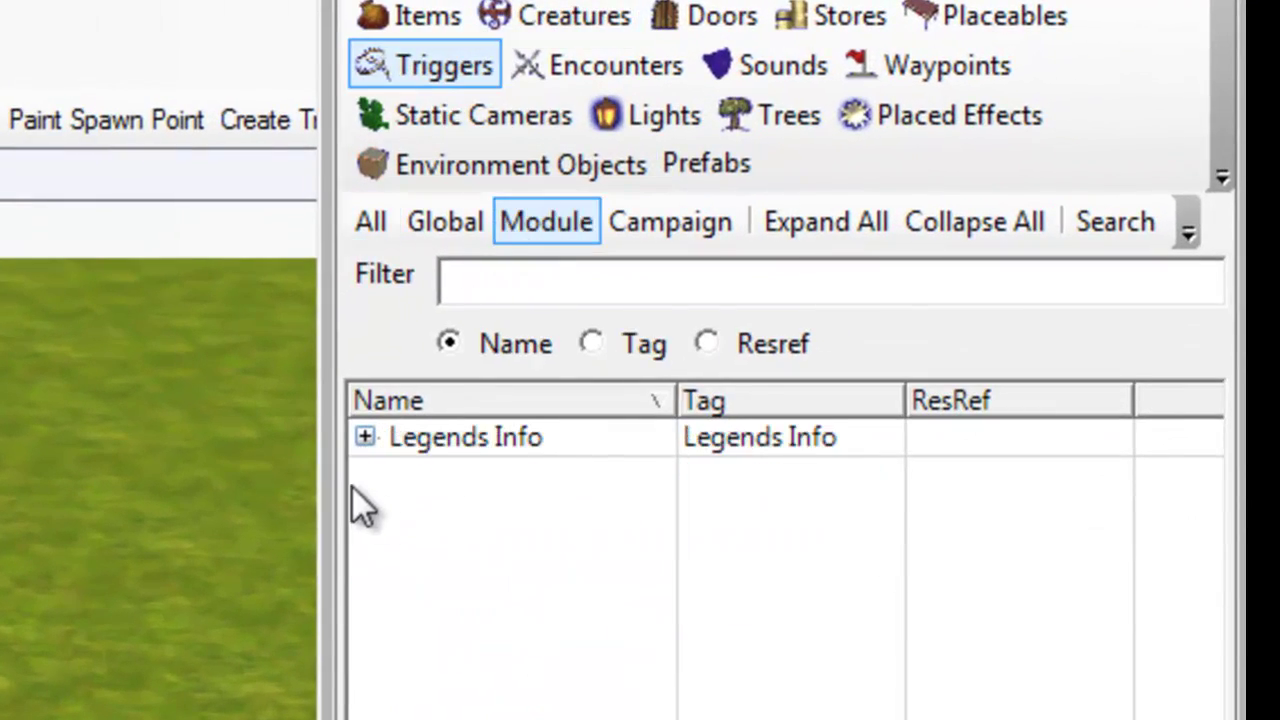
{"action": "left_click", "coordinate": [365, 438]}
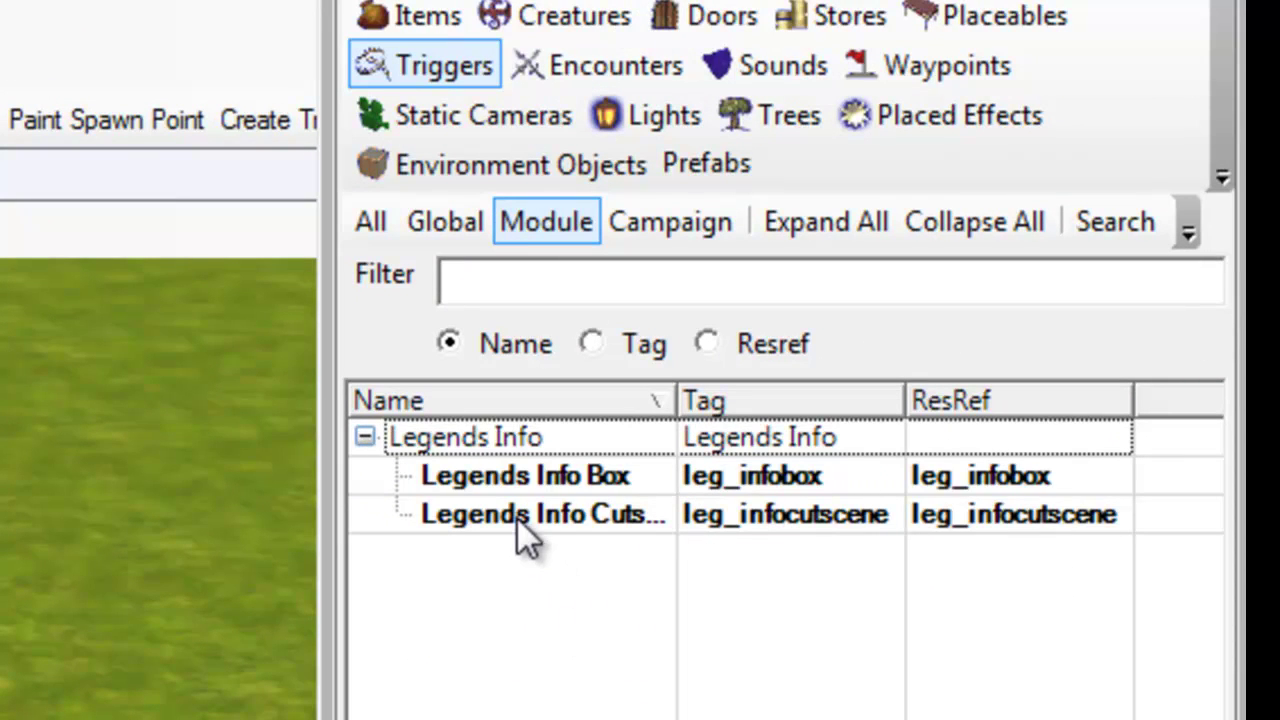
{"action": "left_click", "coordinate": [532, 478]}
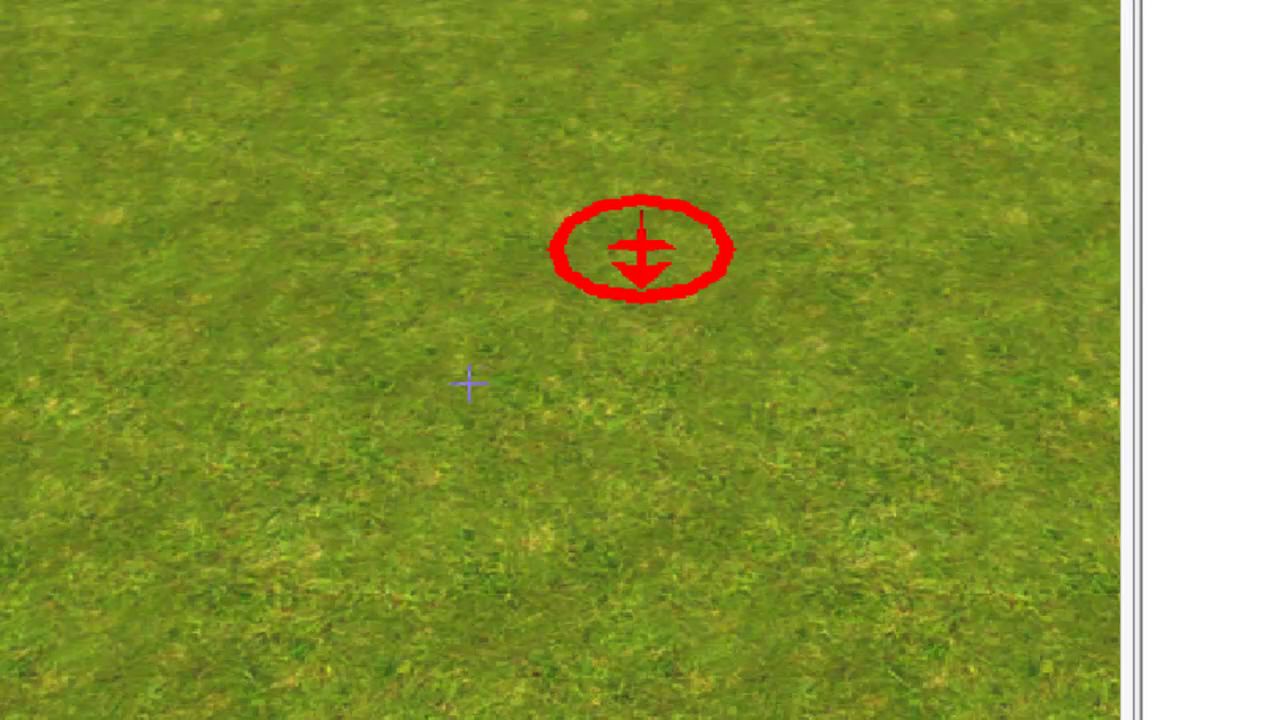
{"action": "left_click", "coordinate": [349, 374]}
{"action": "left_click", "coordinate": [330, 650]}
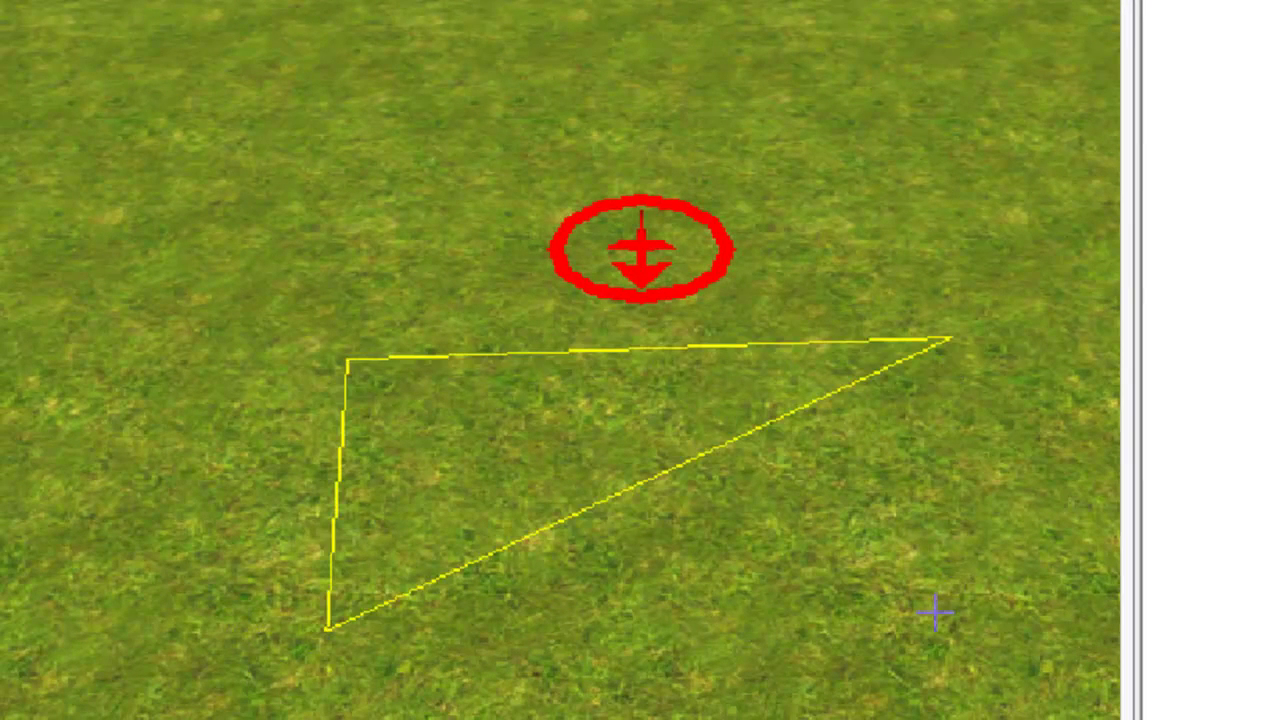
{"action": "left_click", "coordinate": [964, 583]}
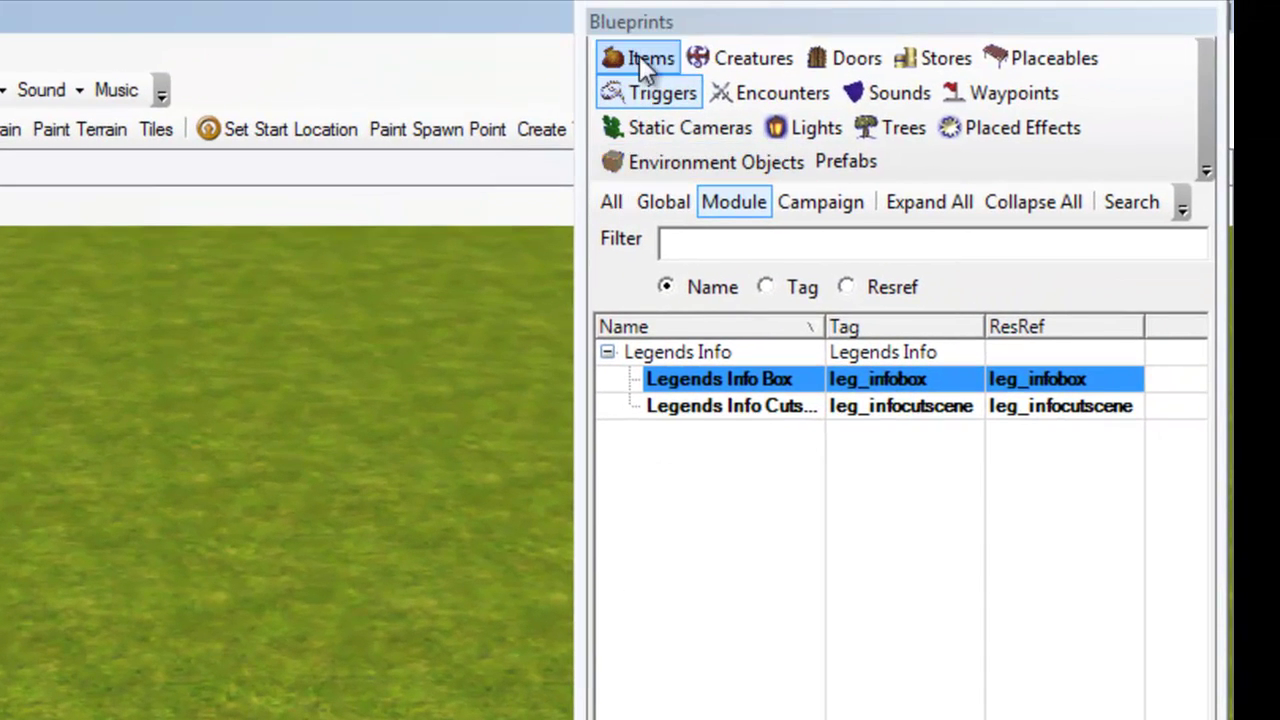
Place a Mushroom {01} from 03 - NATURE PROPS at each of the trigger's four corners
{"action": "left_click", "coordinate": [1058, 62]}
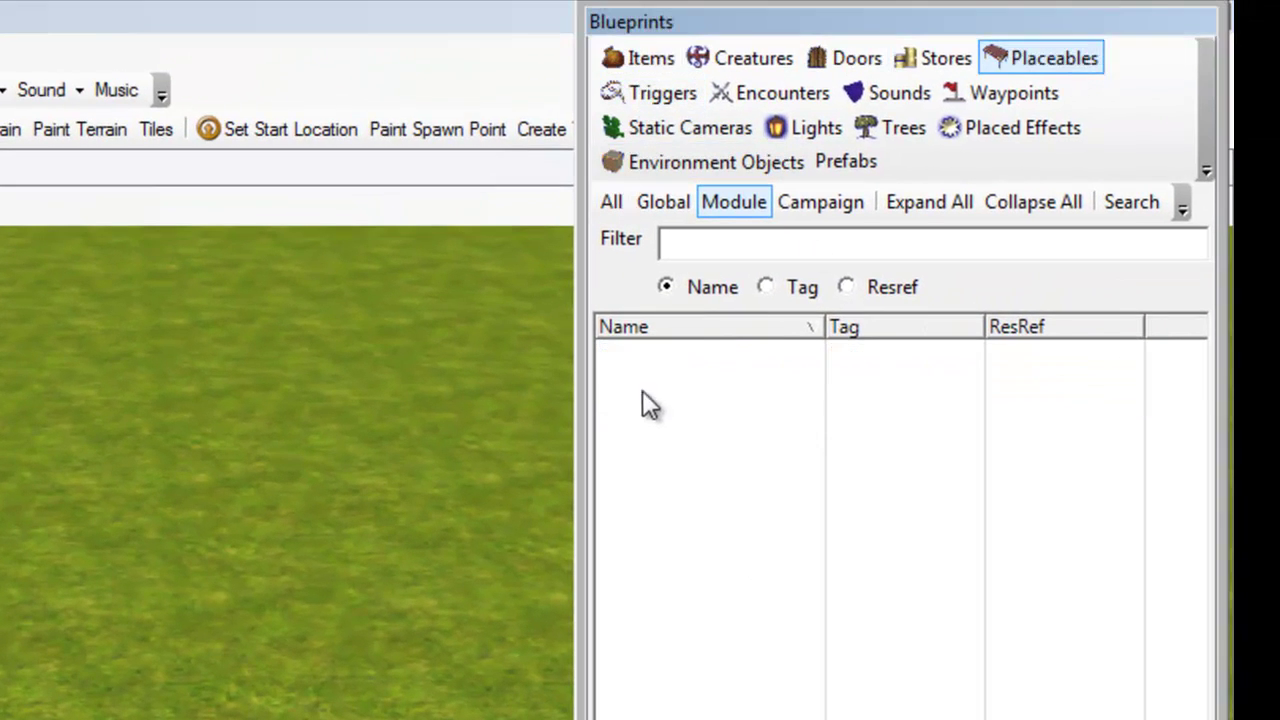
{"action": "left_click", "coordinate": [611, 202]}
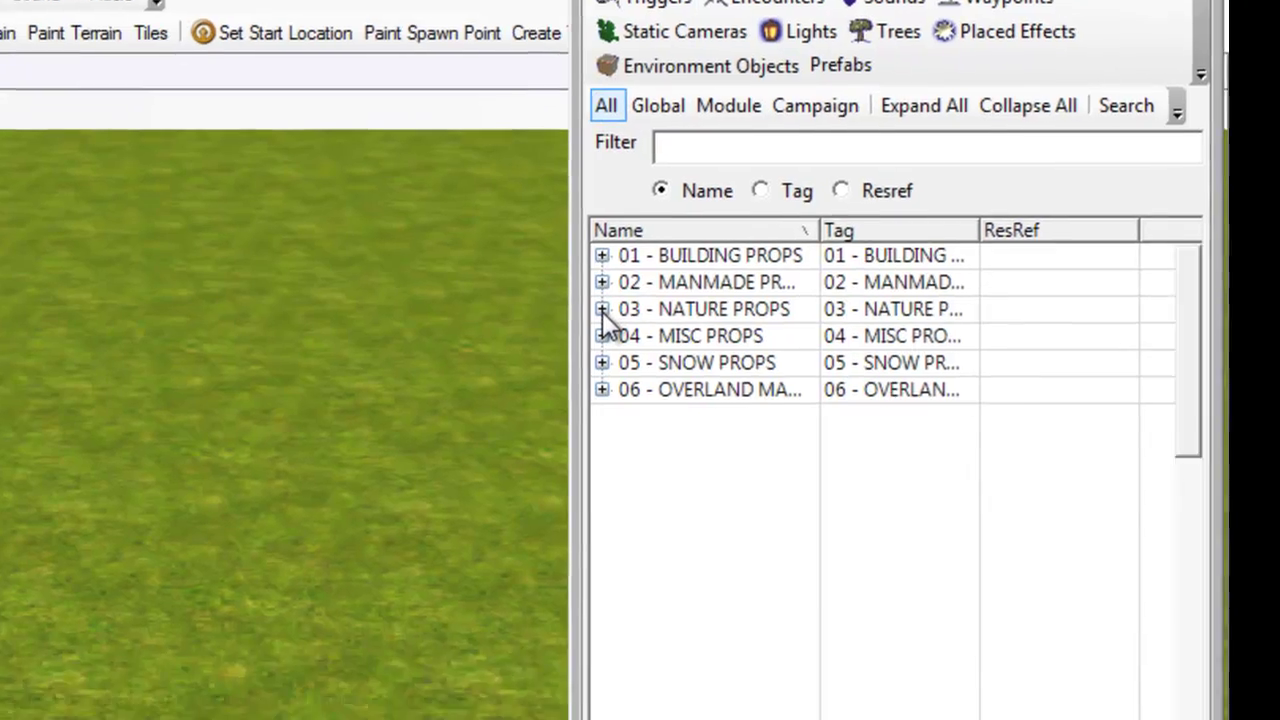
{"action": "left_click", "coordinate": [607, 405]}
{"action": "scroll", "coordinate": [1160, 49], "scroll_direction": "down", "scroll_amount": 12}
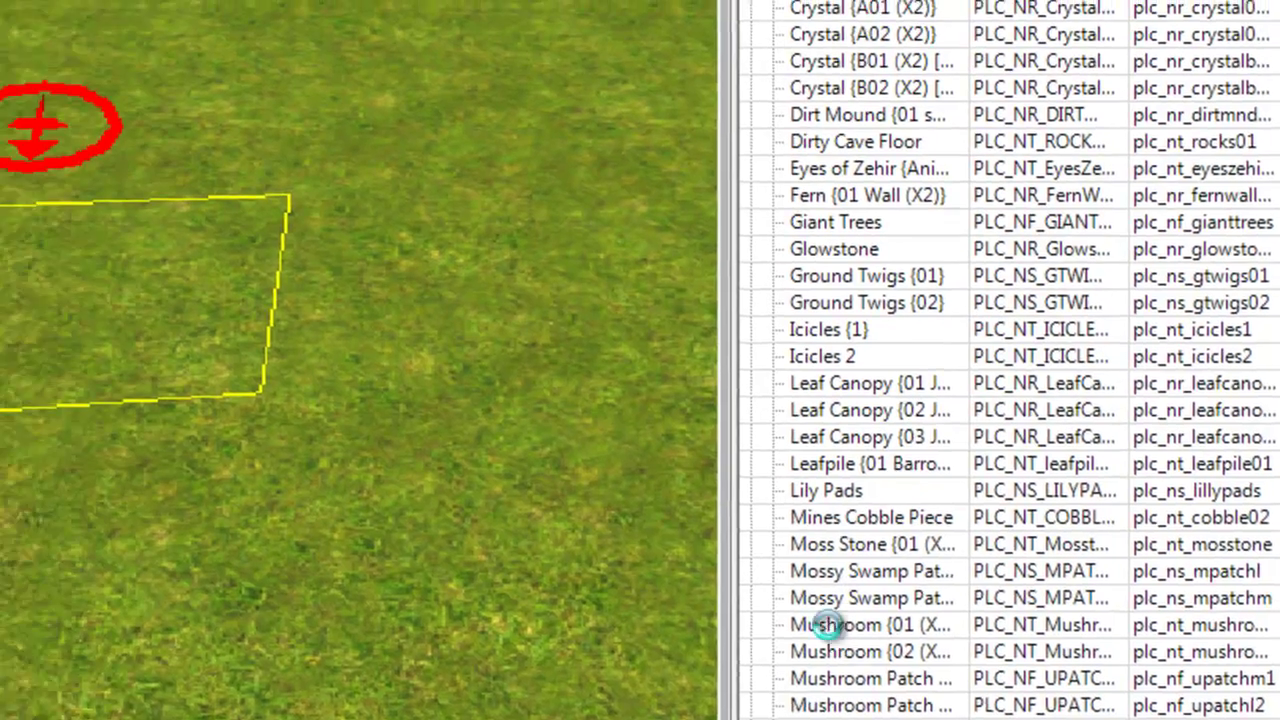
{"action": "left_click", "coordinate": [826, 625]}
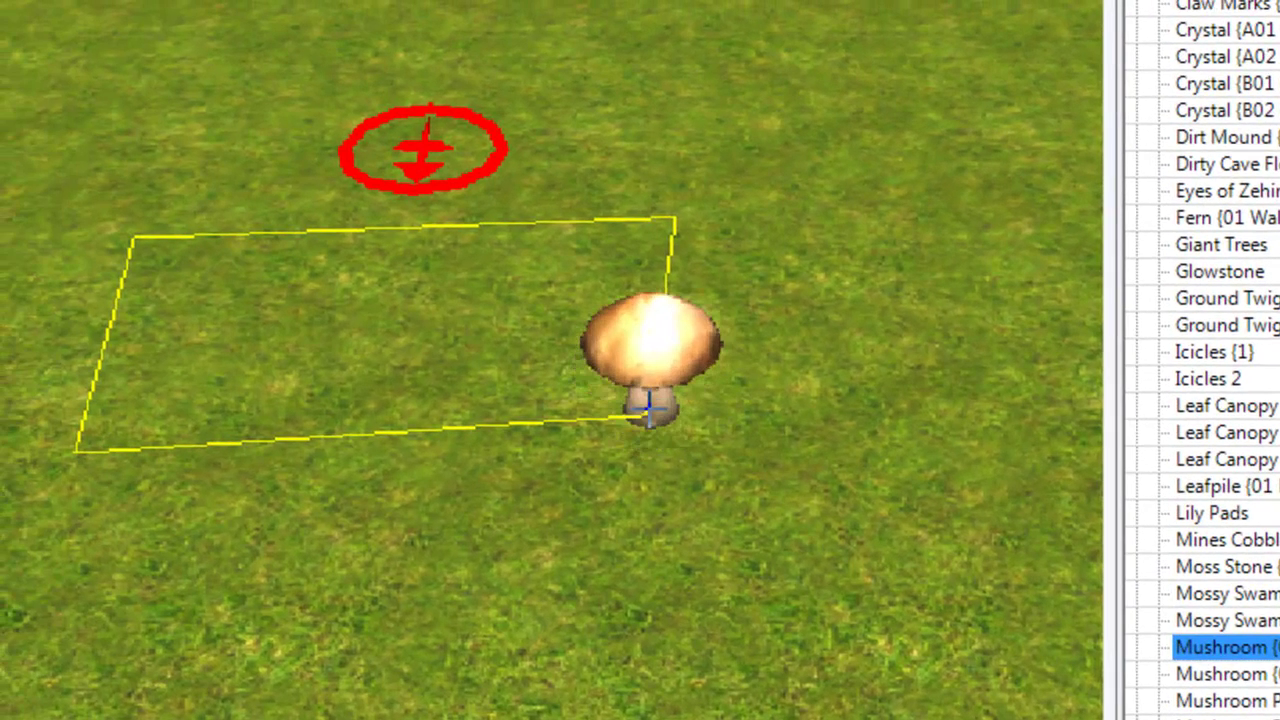
{"action": "left_click", "coordinate": [262, 388]}
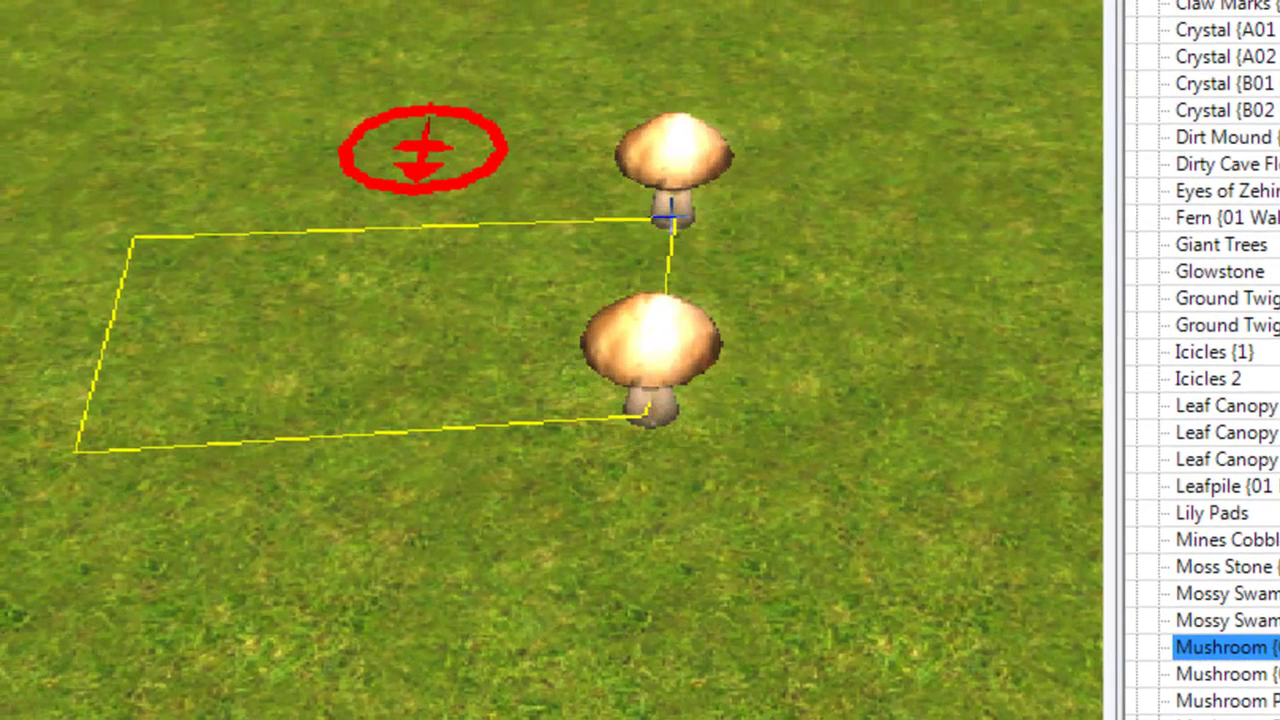
{"action": "left_click", "coordinate": [673, 218]}
{"action": "left_click", "coordinate": [136, 238]}
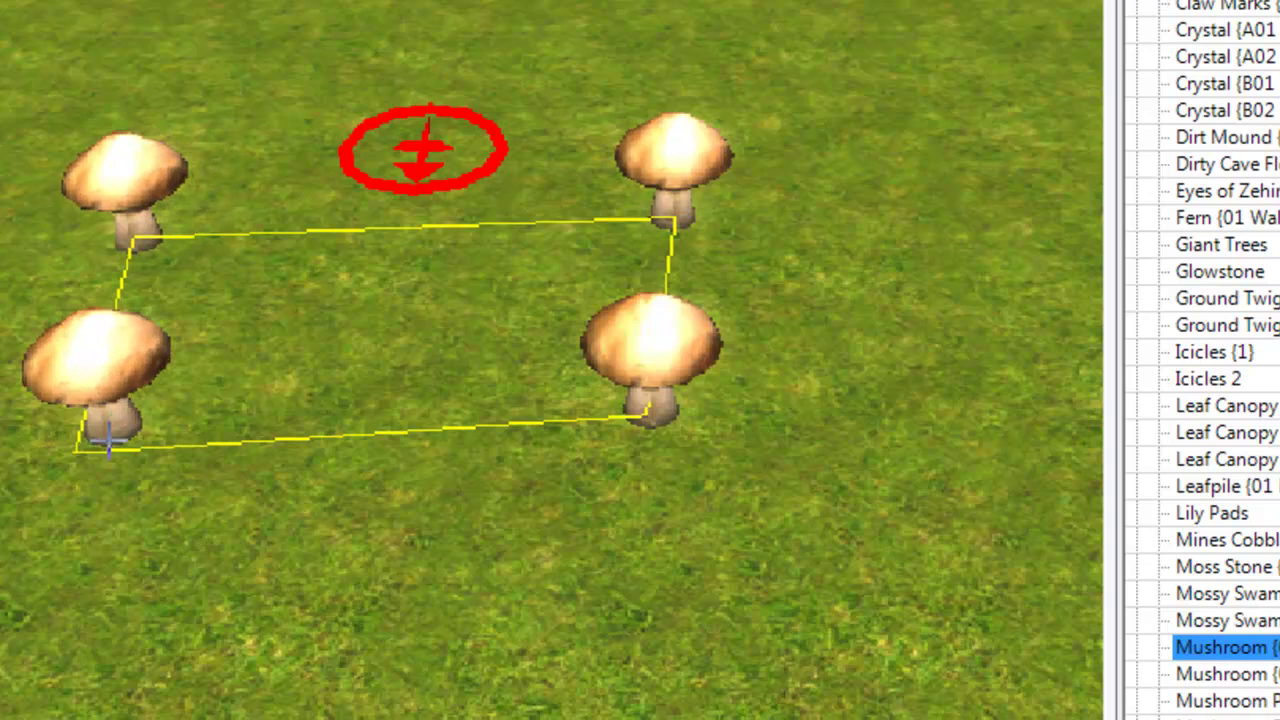
{"action": "left_click", "coordinate": [68, 449]}
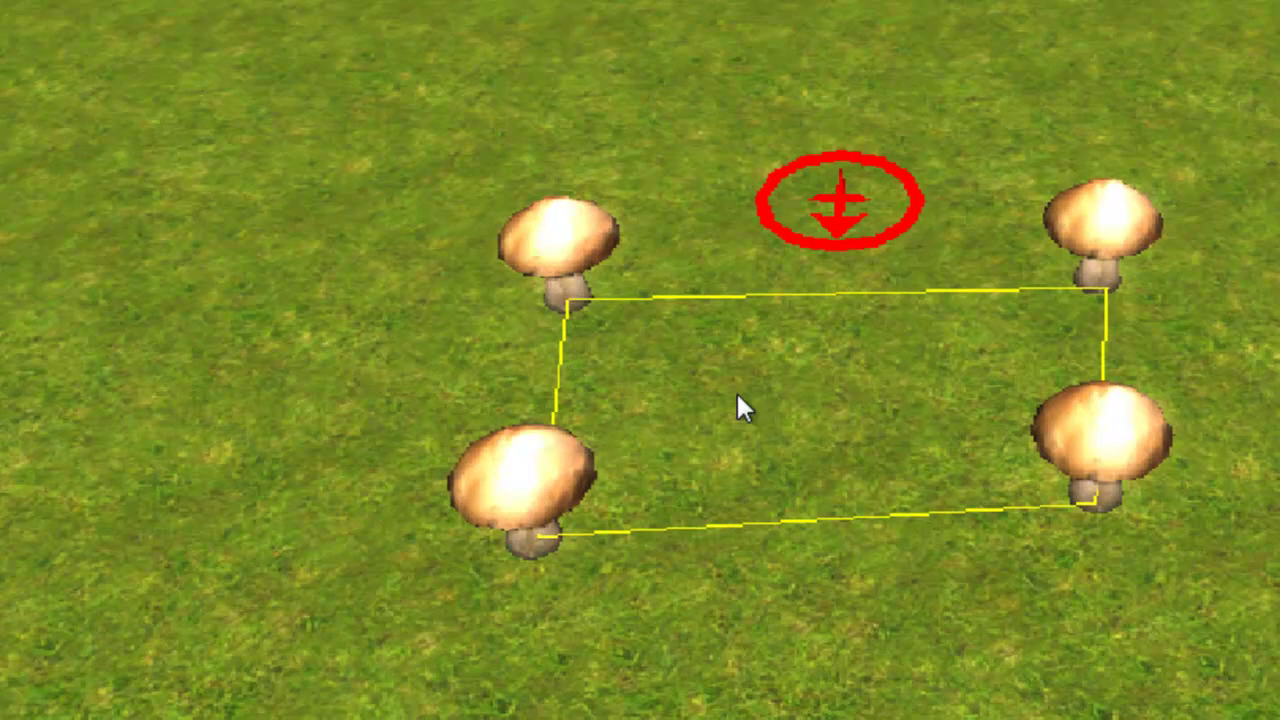
Select the trigger and open its Trigger Instance settings in the Legends Info Plugin
{"action": "left_click", "coordinate": [786, 390]}
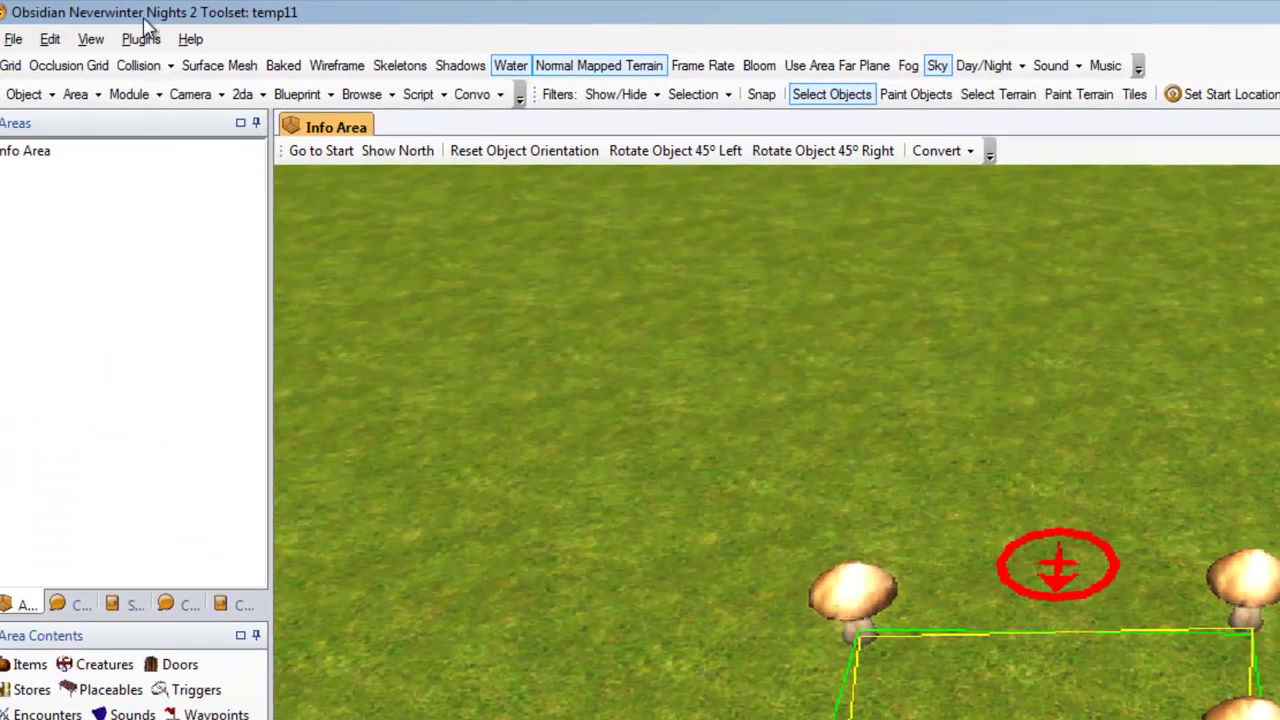
{"action": "left_click", "coordinate": [141, 39]}
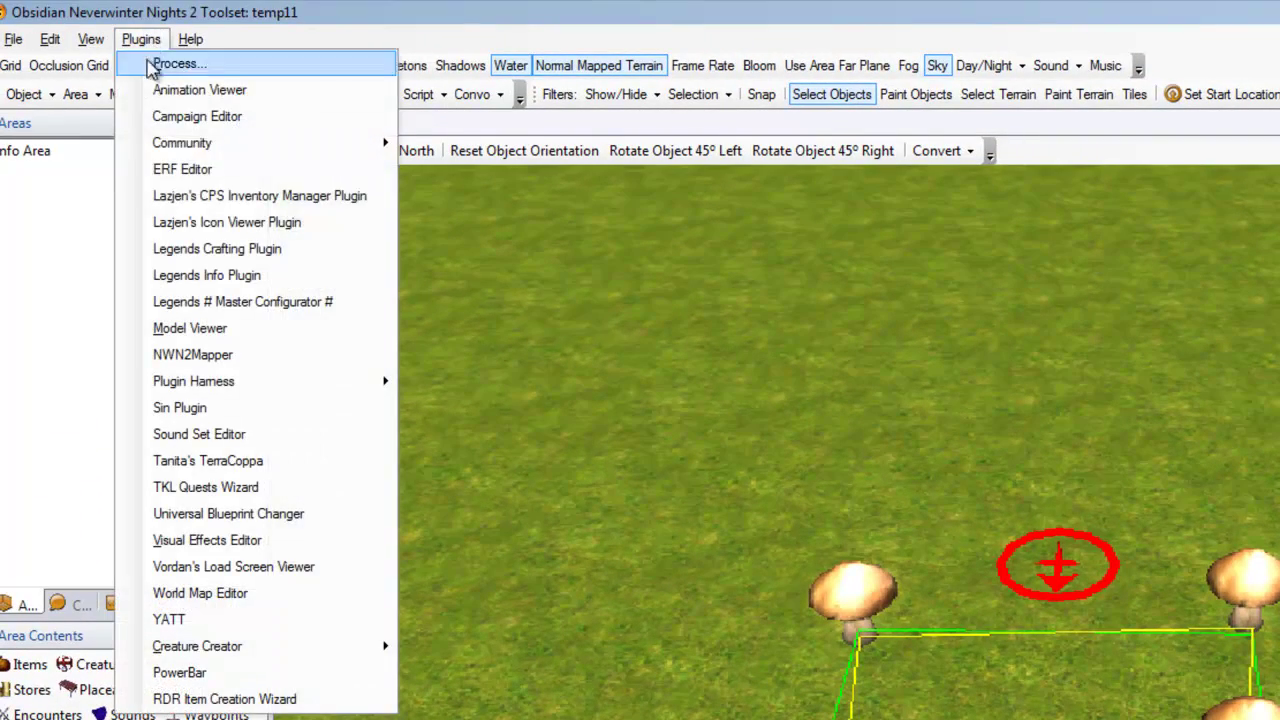
{"action": "left_click", "coordinate": [180, 275]}
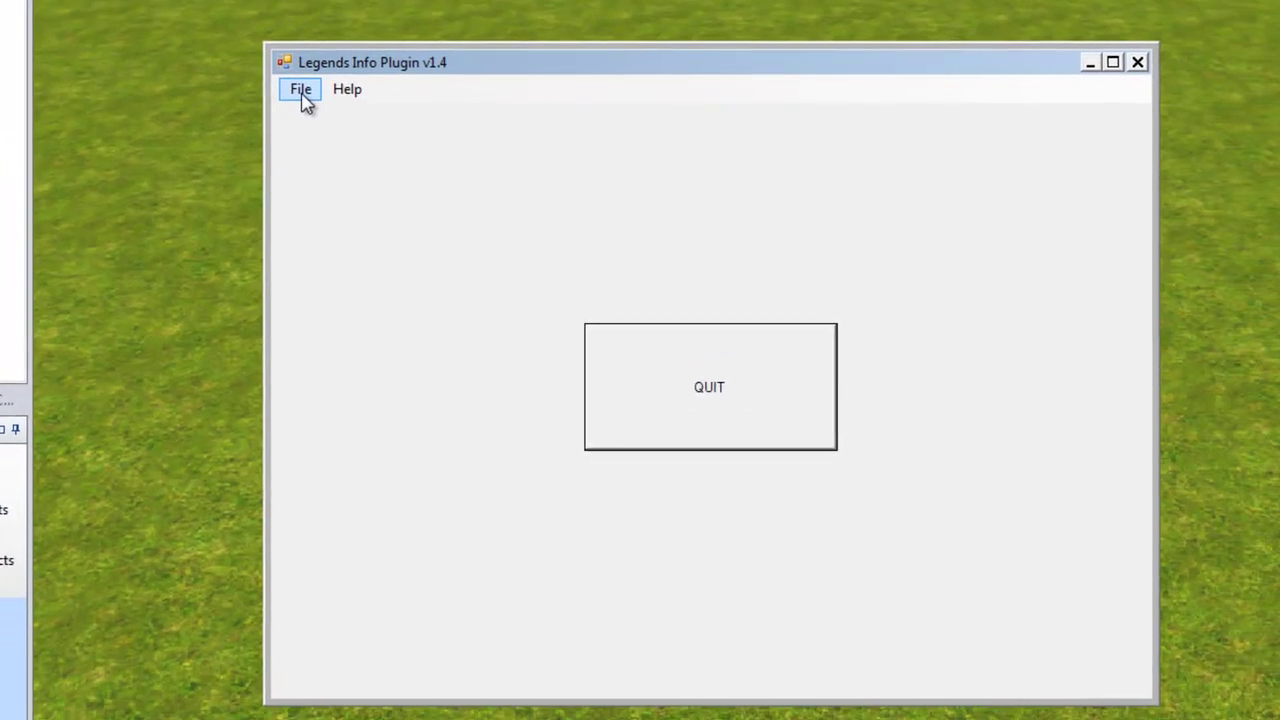
{"action": "left_click", "coordinate": [302, 92]}
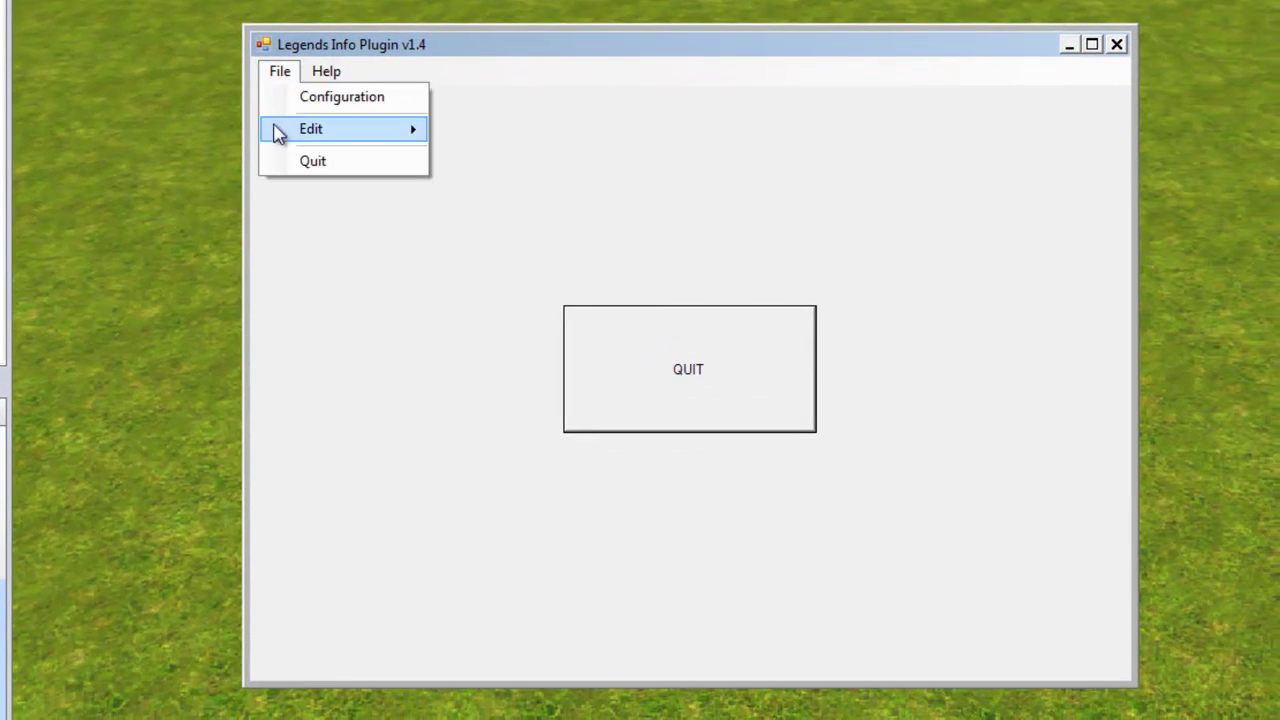
{"action": "mouse_move", "coordinate": [335, 151]}
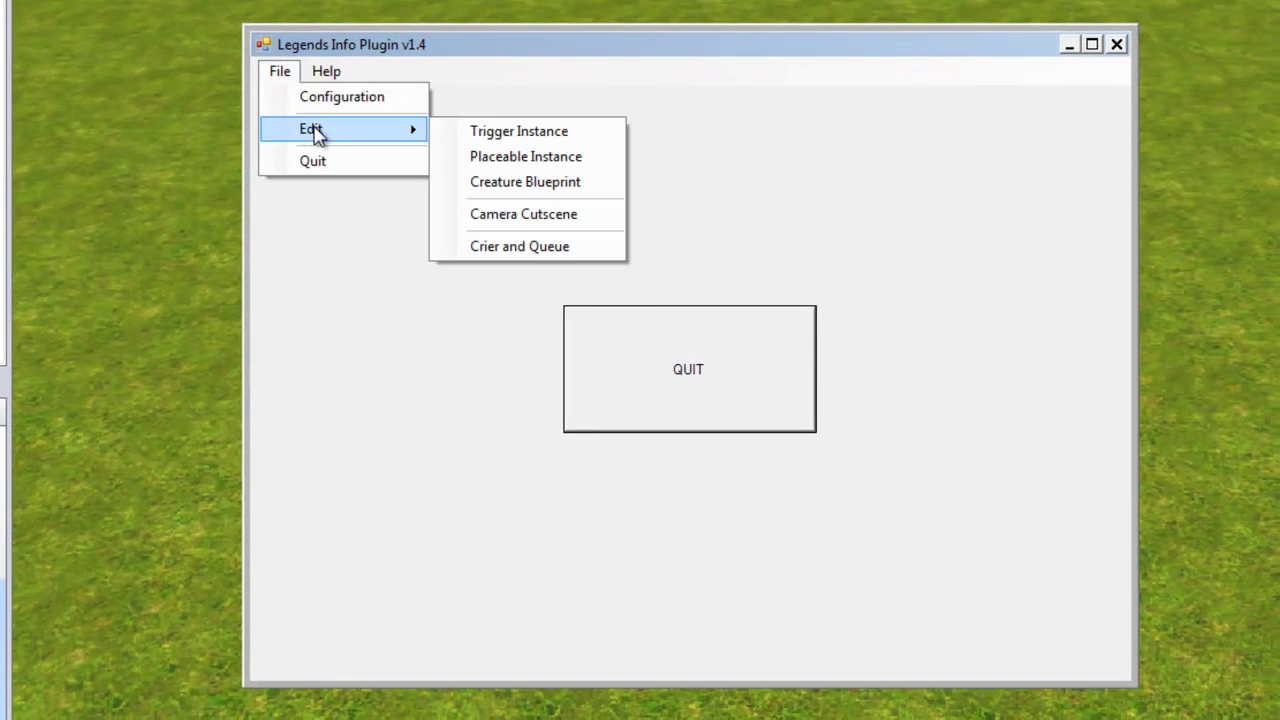
{"action": "left_click", "coordinate": [578, 139]}
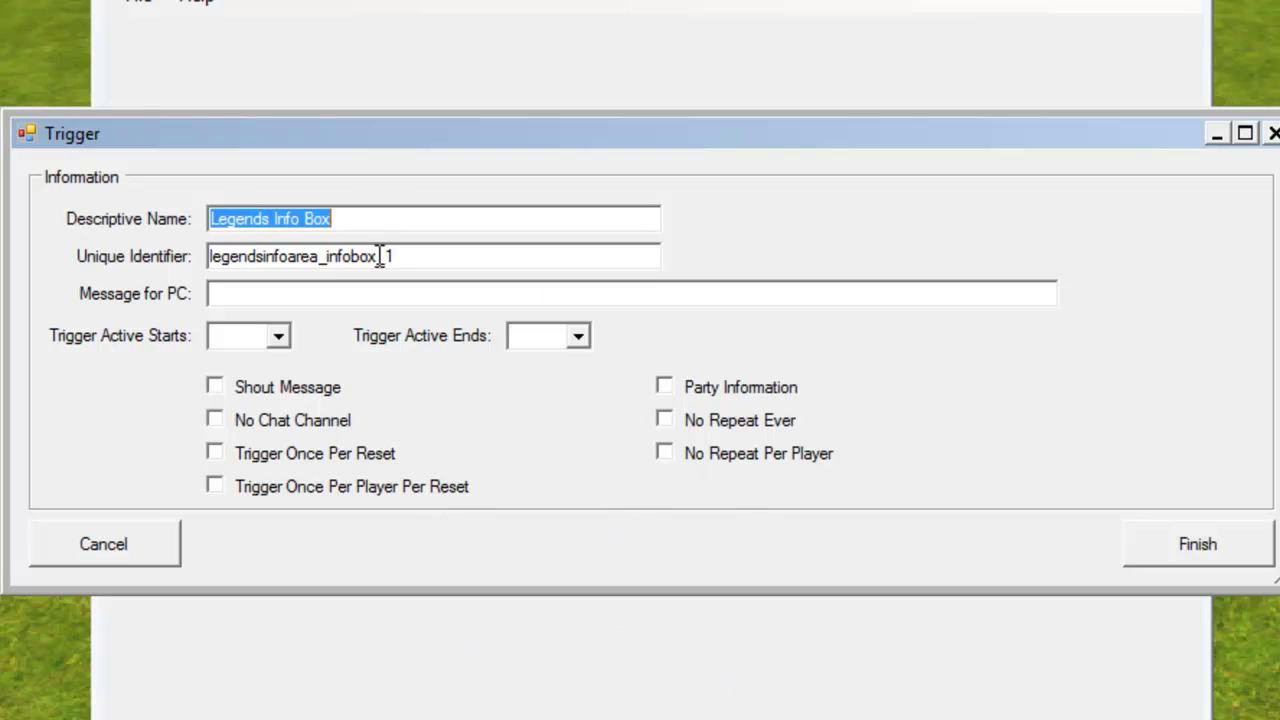
Replace the default identifier prefix with 'infoarea', making the identifier infoarea_1
{"action": "left_click_drag", "start_coordinate": [371, 256], "coordinate": [180, 275]}
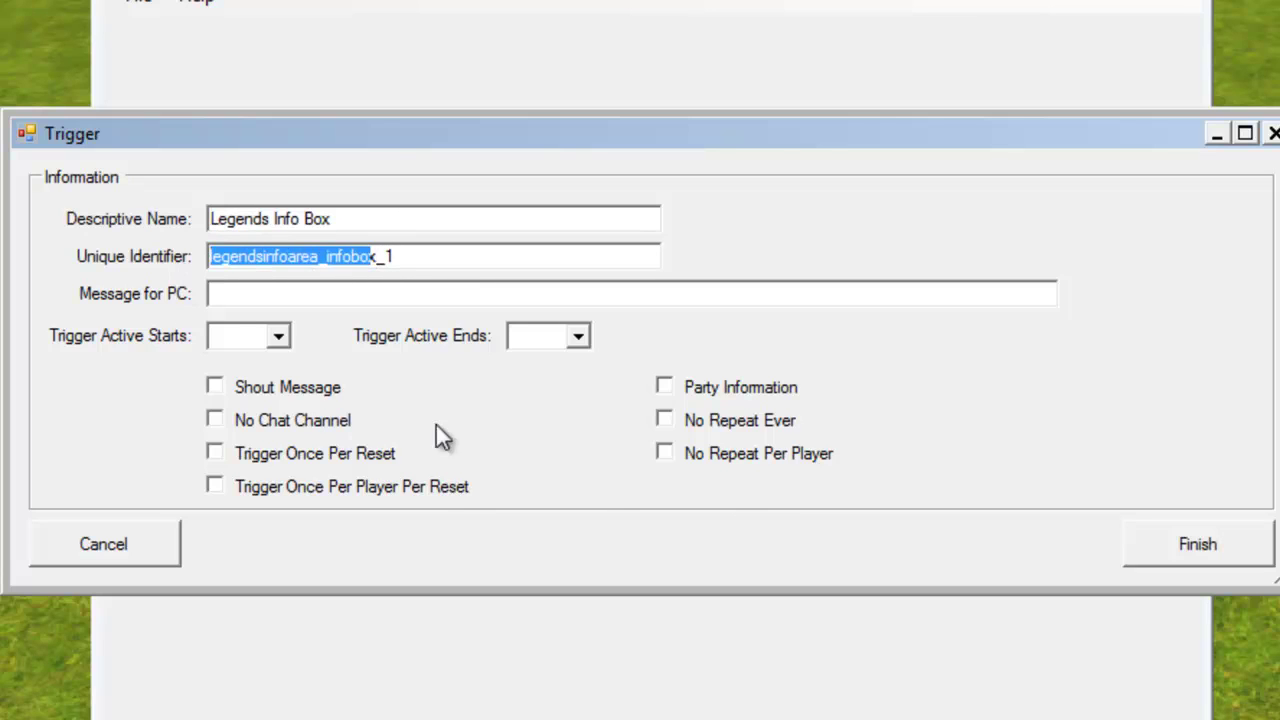
{"action": "key", "text": "BackSpace"}
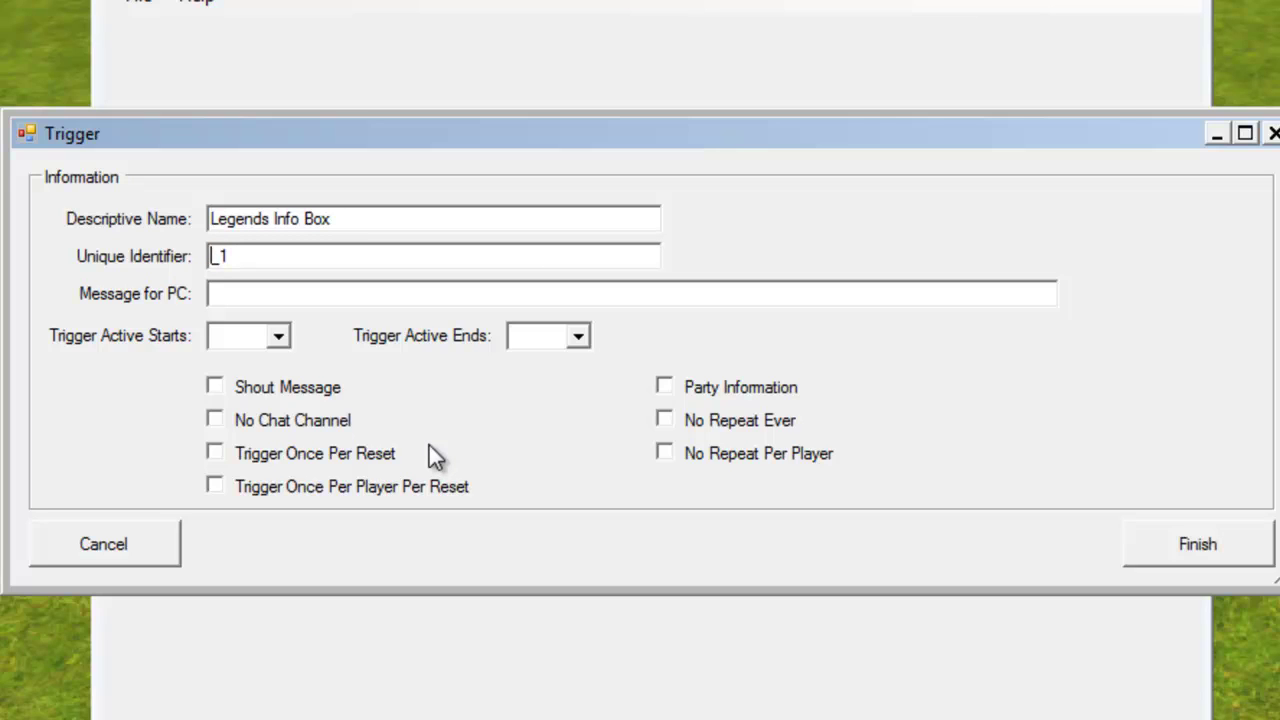
{"action": "type", "text": "my"}
{"action": "key", "text": "BackSpace"}
{"action": "key", "text": "BackSpace"}
{"action": "type", "text": "infoarea"}
{"action": "key", "text": "End"}
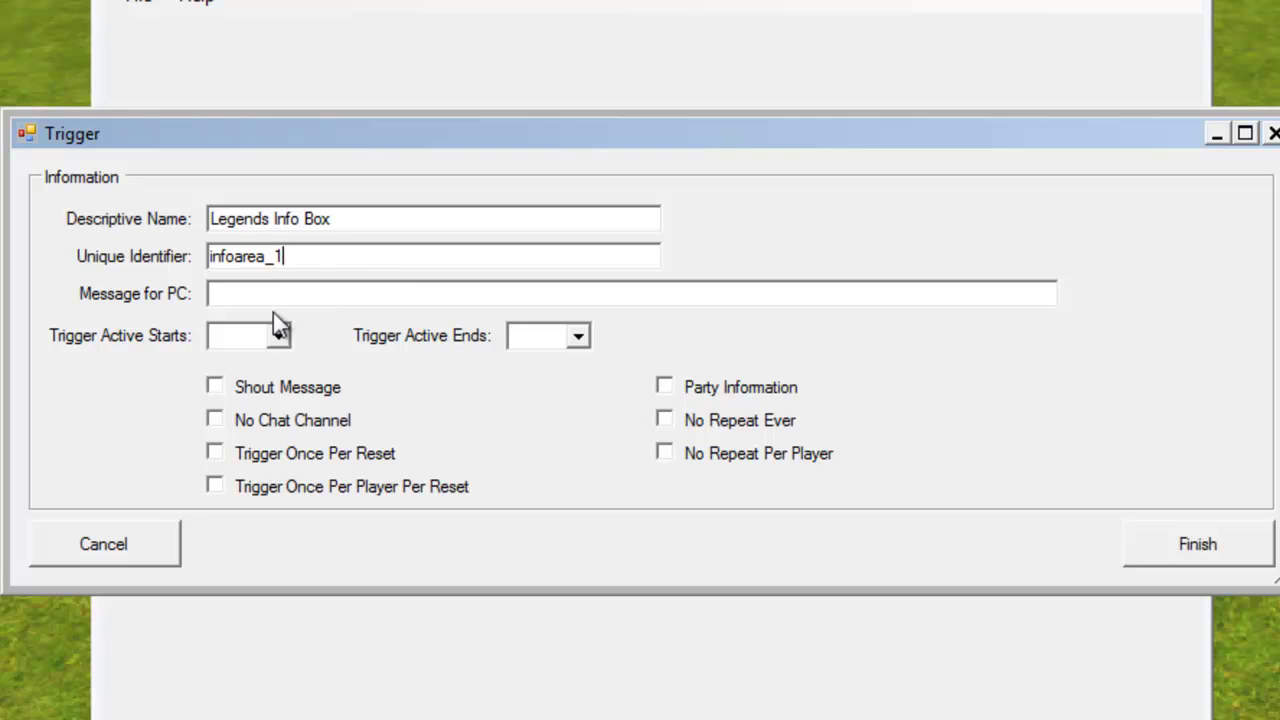
Set the Message for PC to 'You've discovered a lovely mushroom patch.', finish, and quit the plugin
{"action": "left_click", "coordinate": [317, 292]}
{"action": "type", "text": "You've disc"}
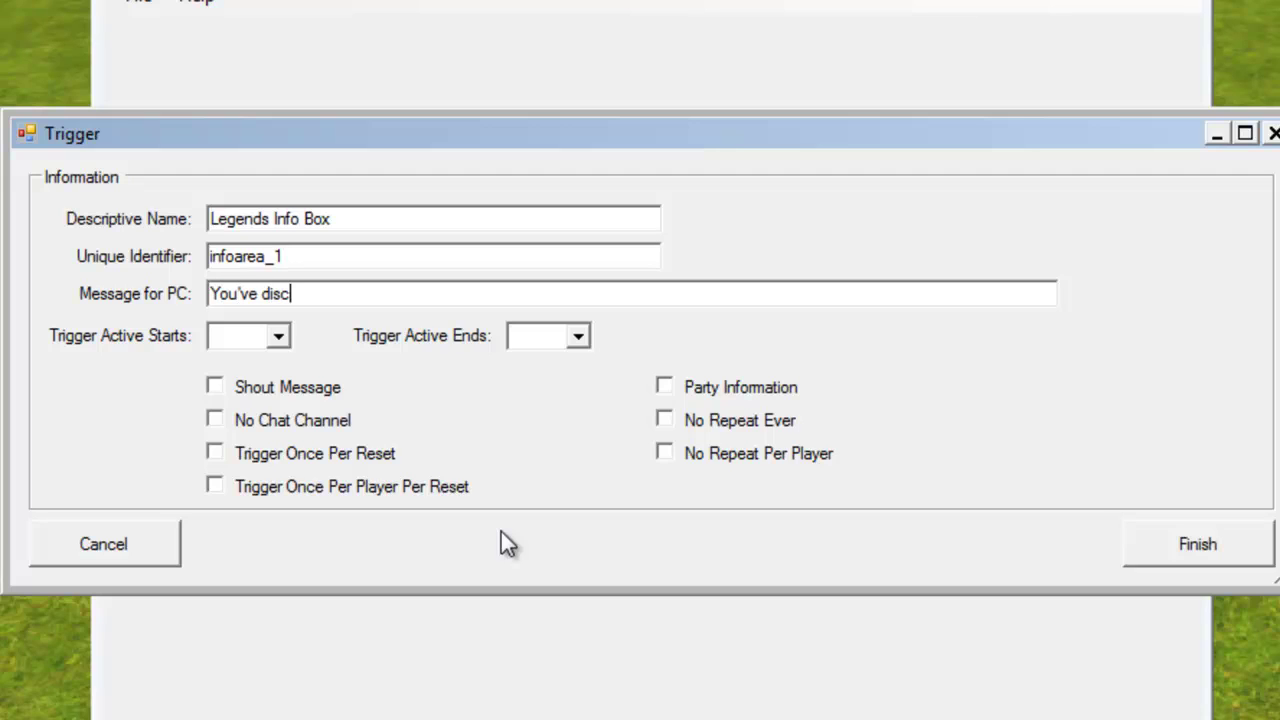
{"action": "type", "text": "overed a lovely "}
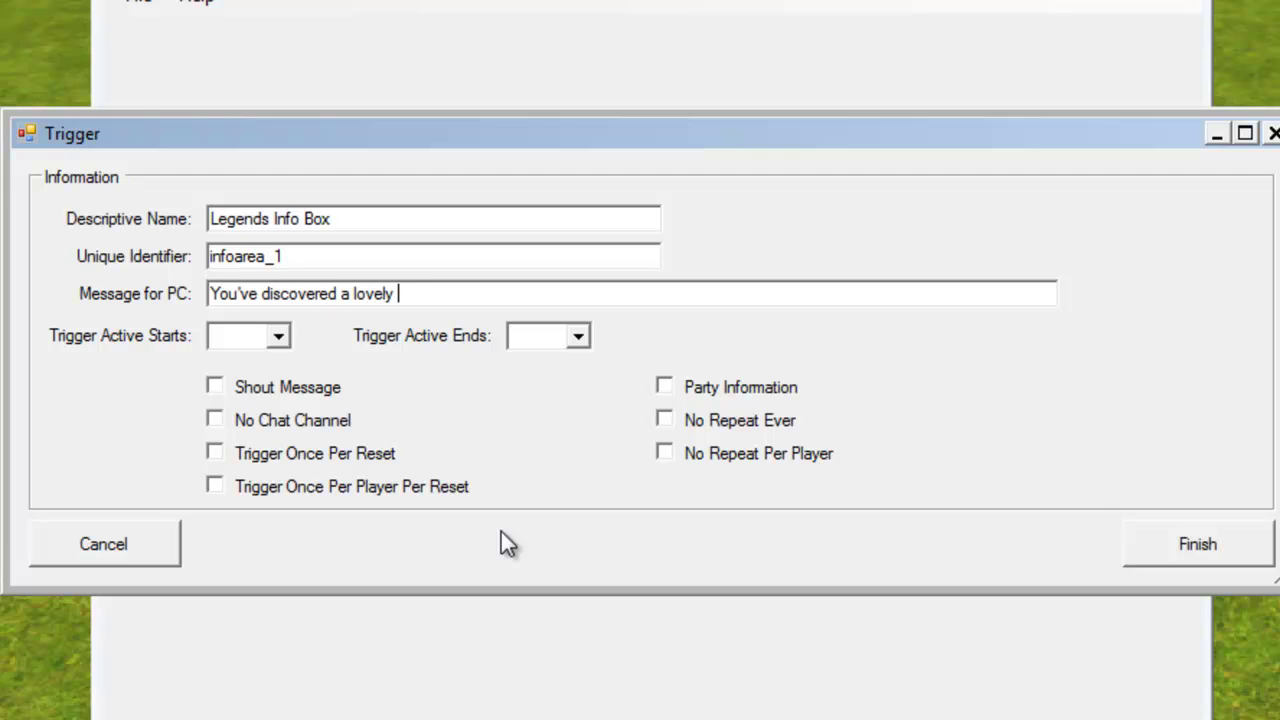
{"action": "type", "text": "mushroom patch."}
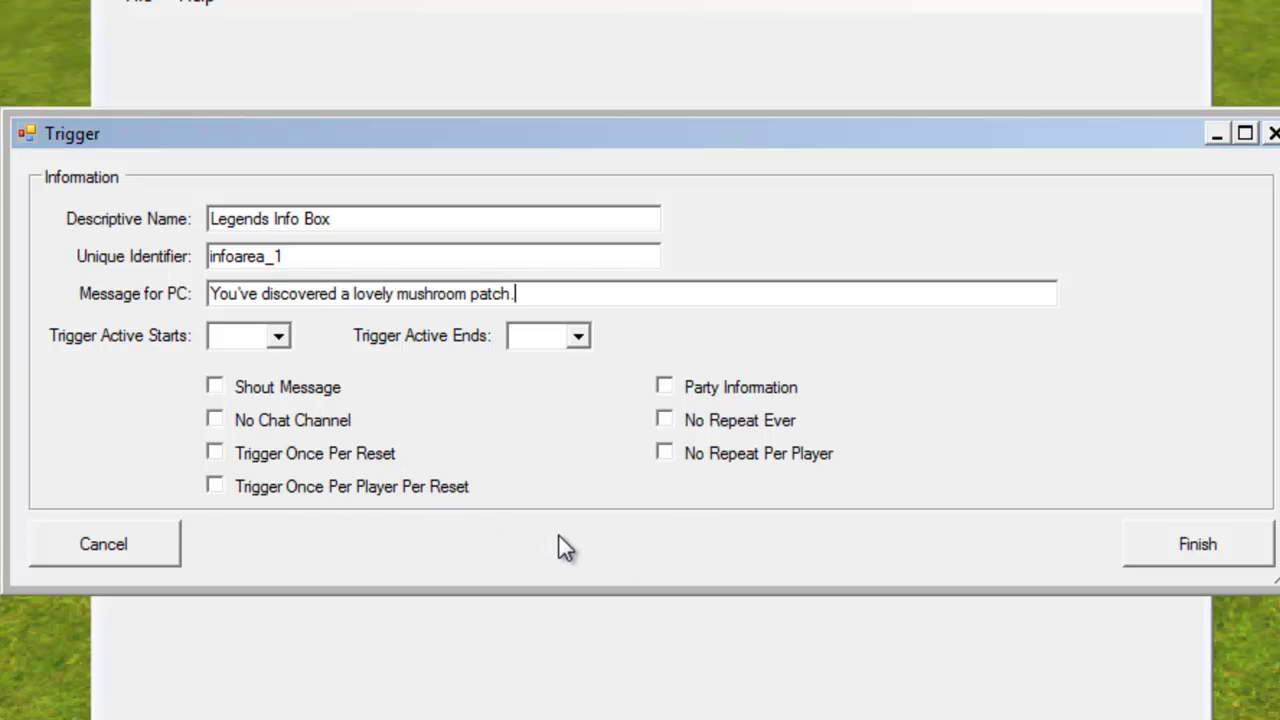
{"action": "left_click", "coordinate": [1183, 550]}
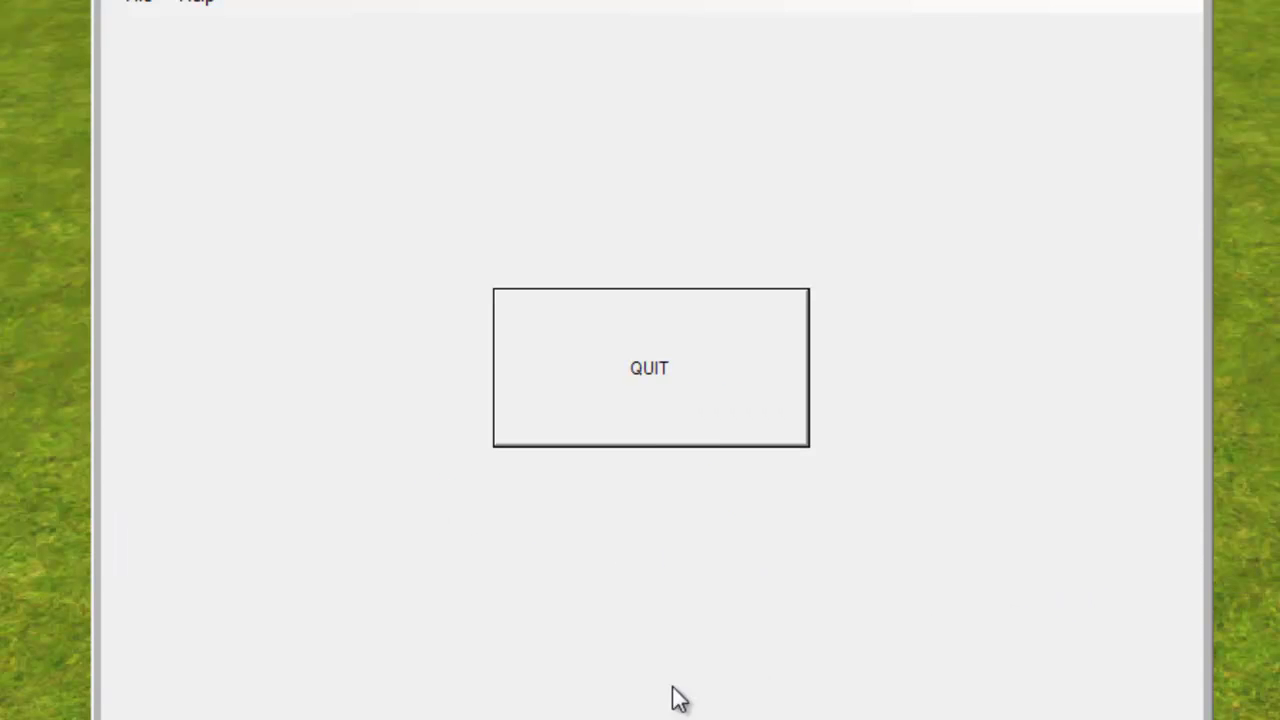
{"action": "left_click", "coordinate": [672, 390]}
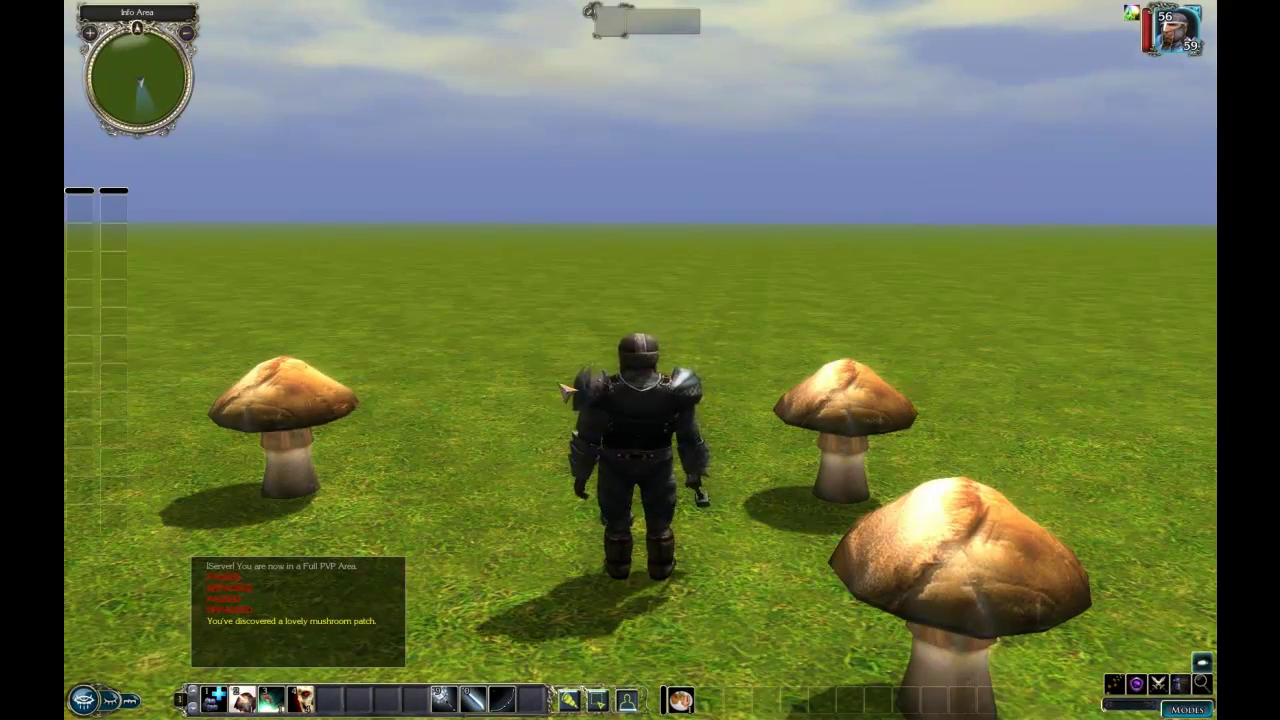
Walk the character into the mushroom patch repeatedly to trigger the discovery message
{"action": "key", "text": "w"}
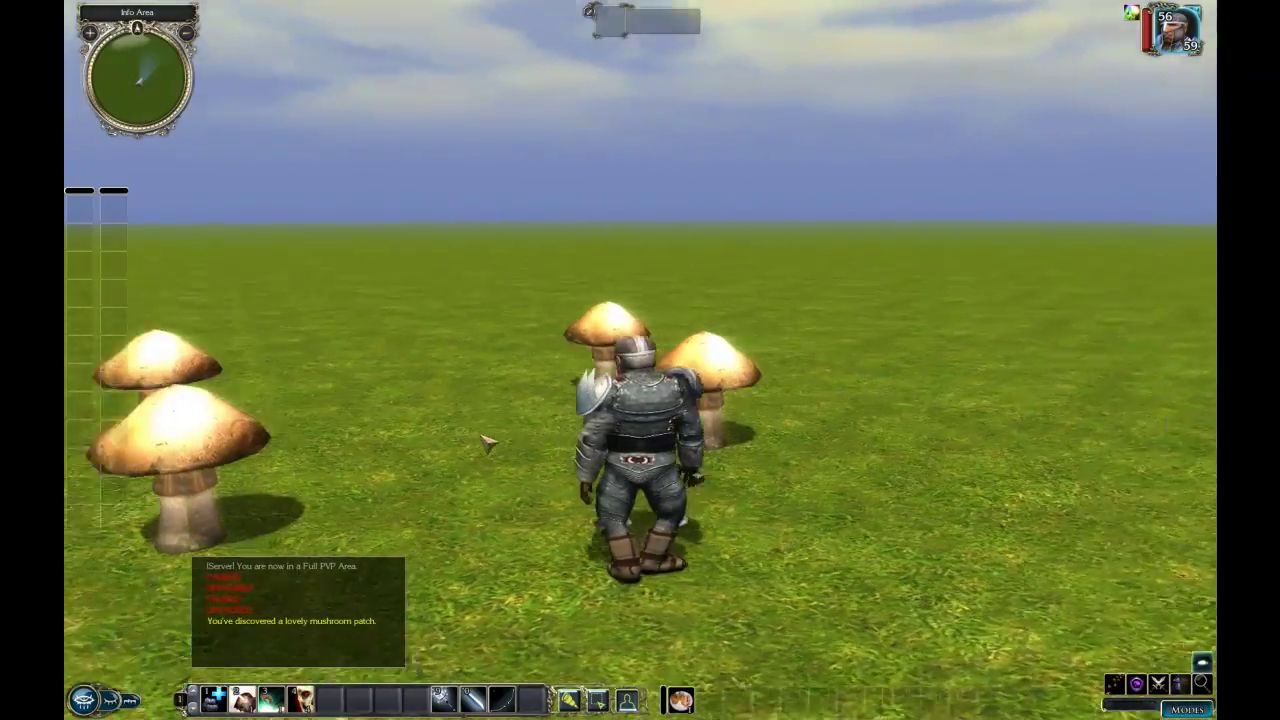
{"action": "key", "text": "w"}
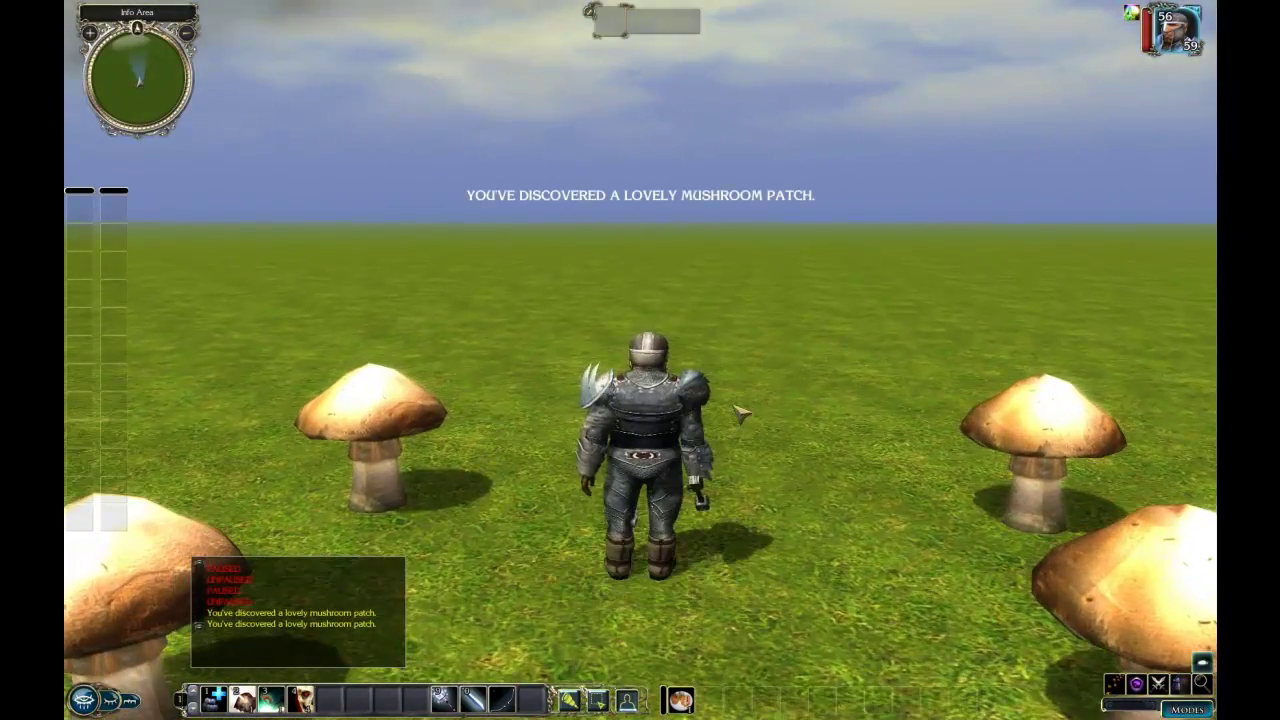
{"action": "key", "text": "w"}
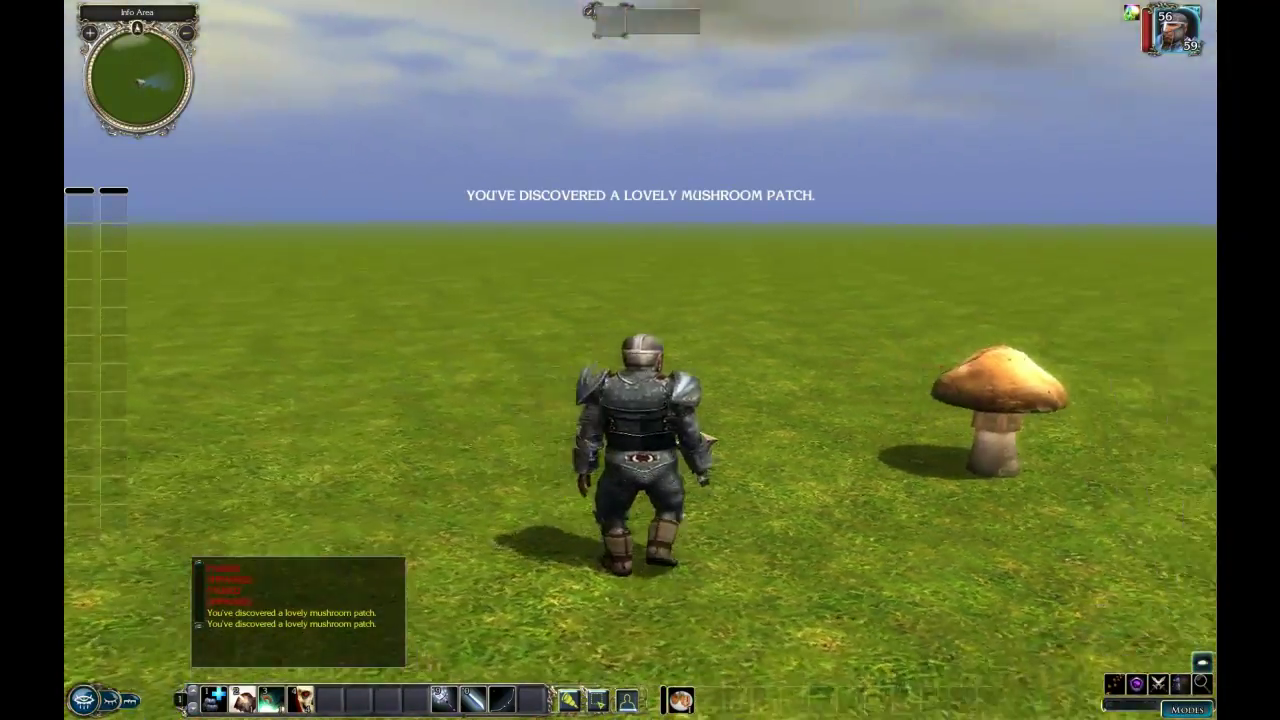
{"action": "key", "text": "w"}
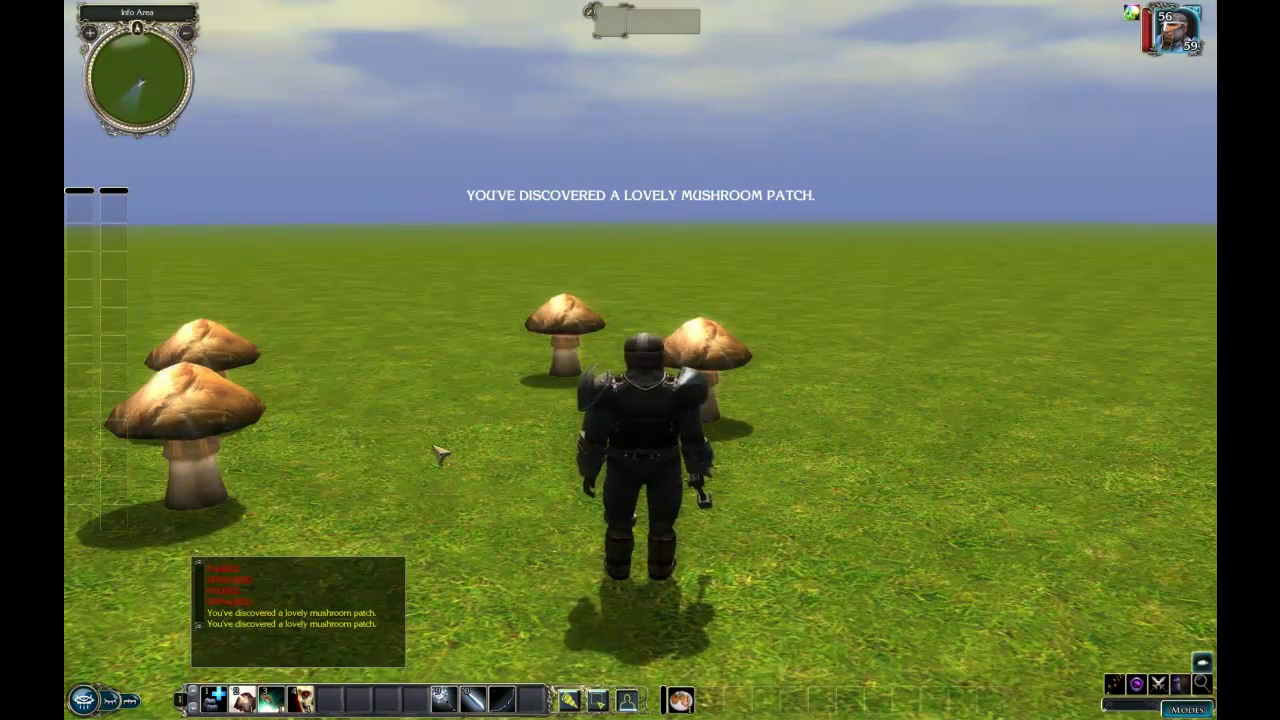
{"action": "left_click", "coordinate": [436, 438]}
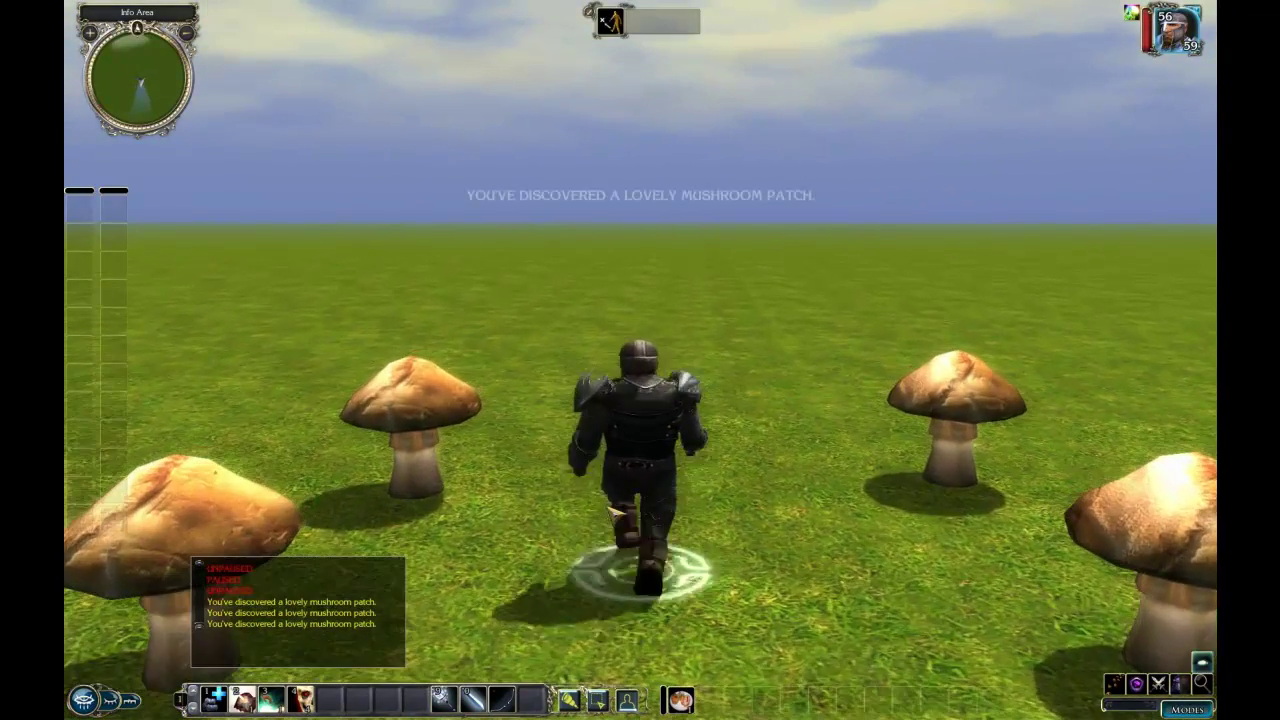